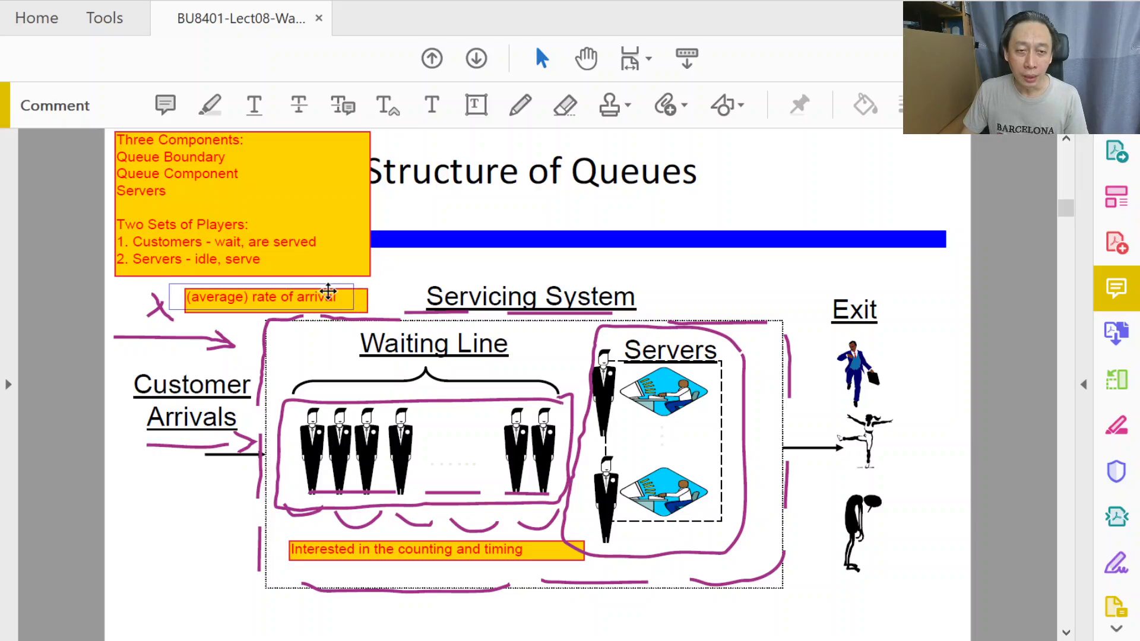
# Step: Draw a small purple freehand mark left of the lower Customer Arrivals arrow
pyautogui.click(531, 104)
pyautogui.moveTo(132, 472)
pyautogui.mouseDown()
pyautogui.moveTo(117, 520)
pyautogui.moveTo(132, 517)
pyautogui.moveTo(122, 506)
pyautogui.moveTo(145, 527)
pyautogui.mouseUp()
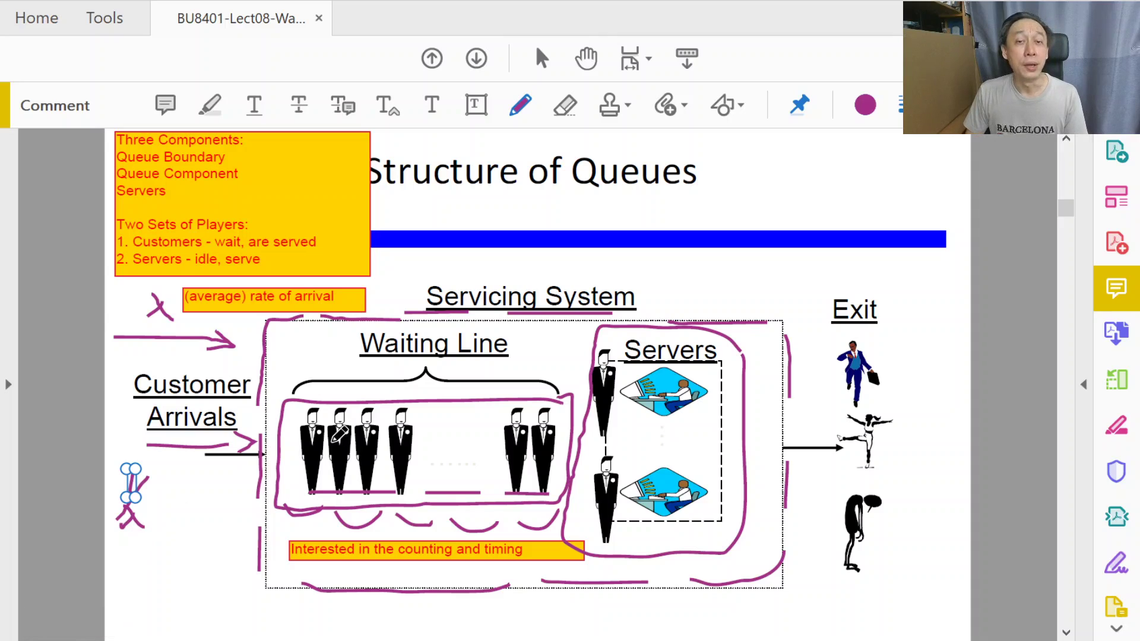
pyautogui.click(478, 105)
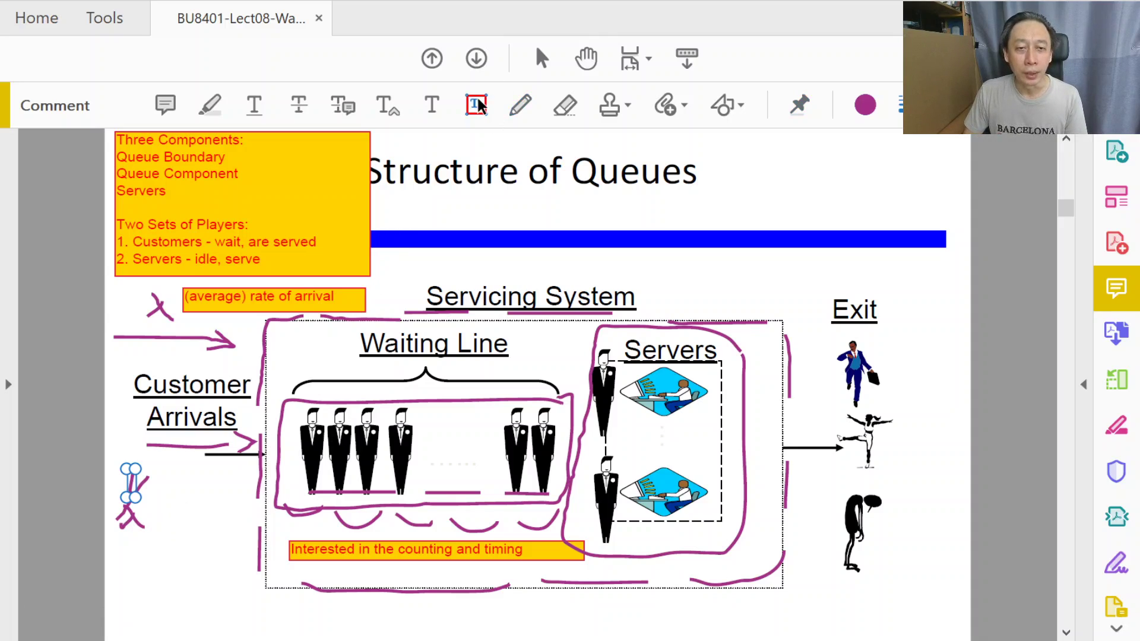
# Step: Add a text box beside the lower mark reading '(average) inter-arrival time'
pyautogui.click(160, 501)
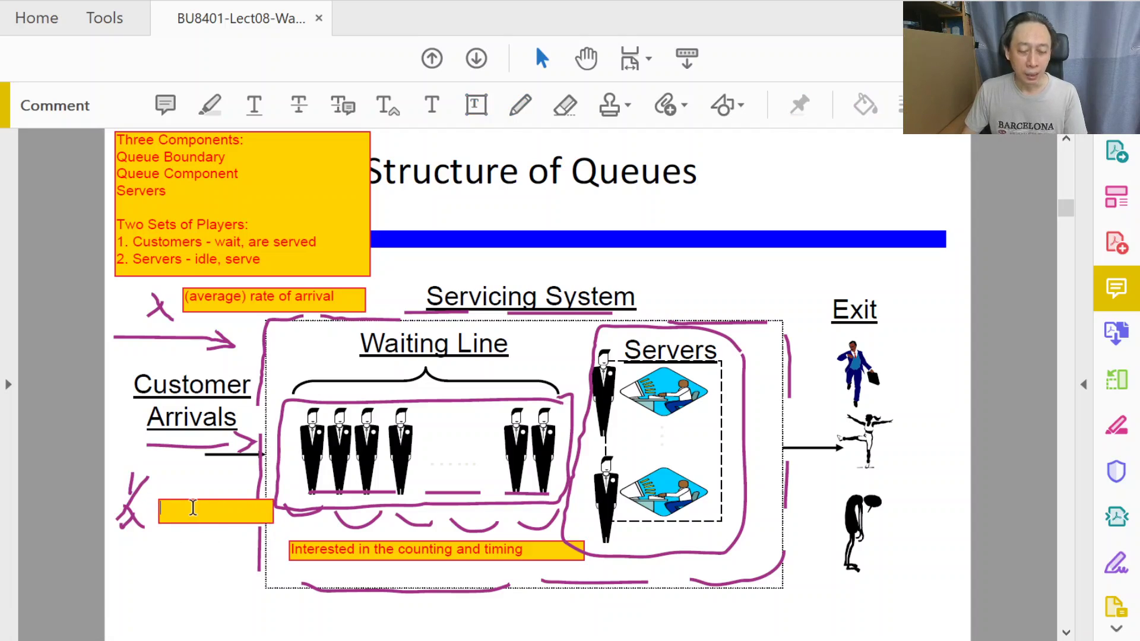
pyautogui.write('(average)')
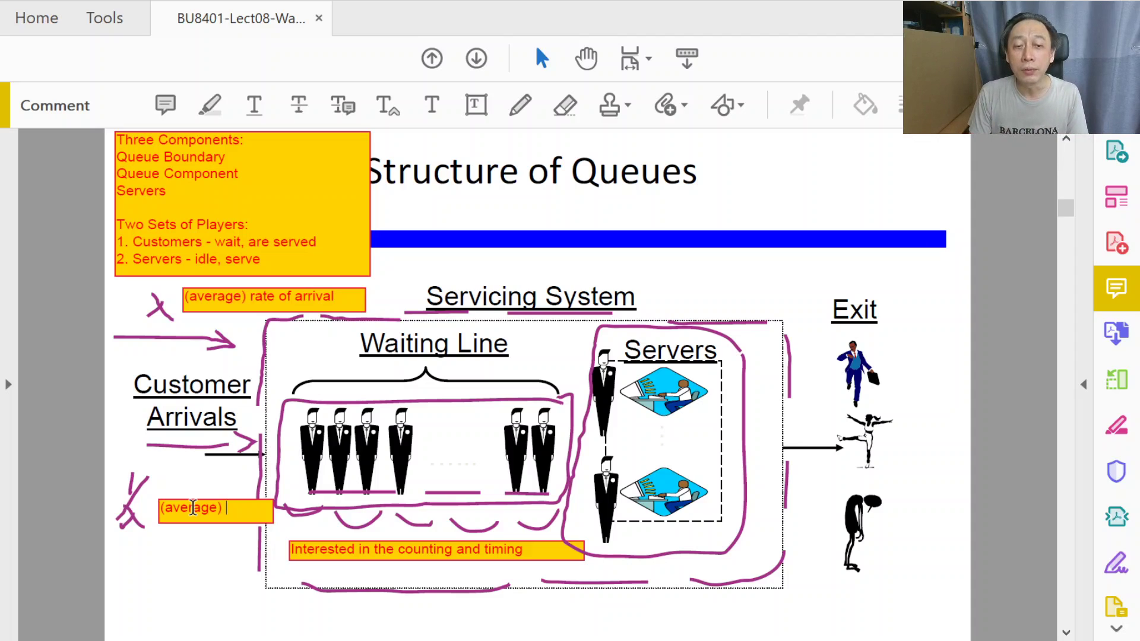
pyautogui.write('inter-arrival')
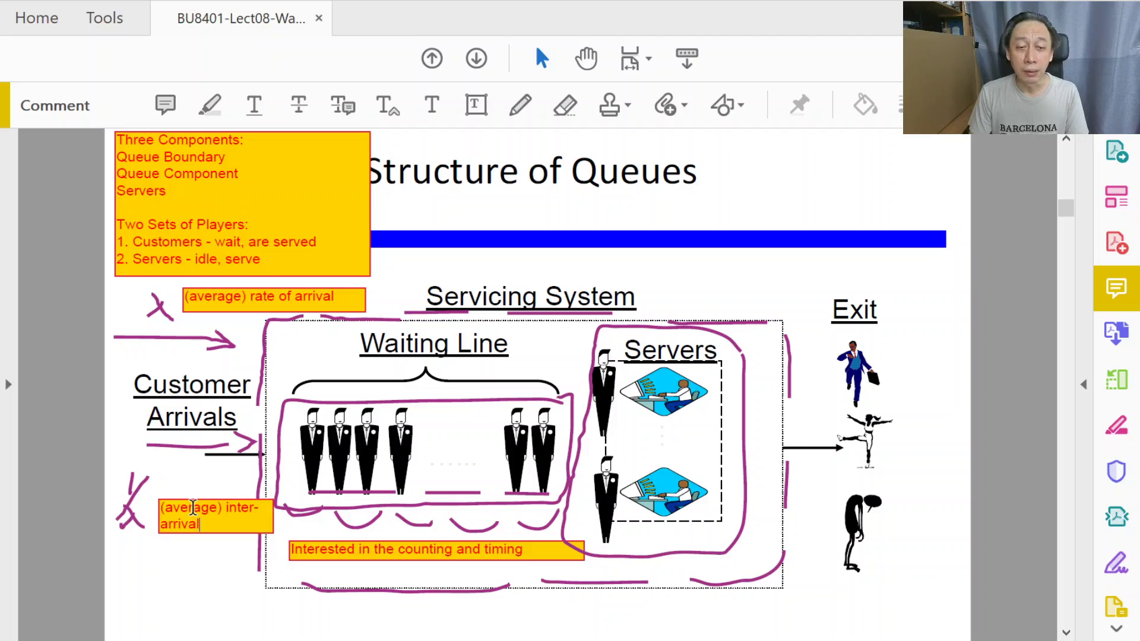
pyautogui.write(' time =')
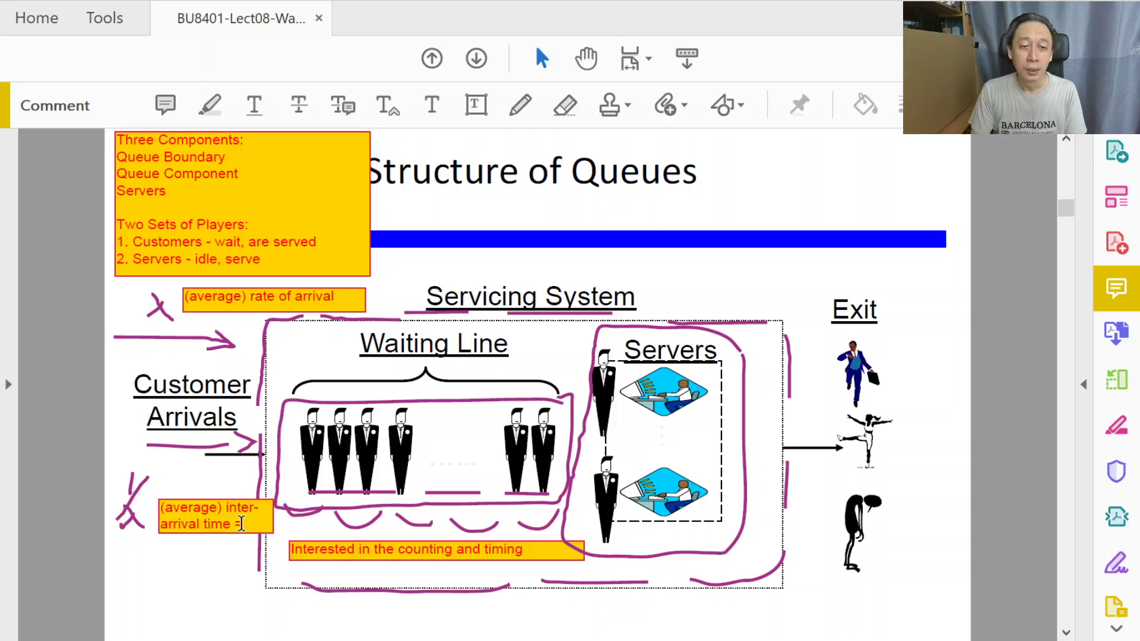
# Step: Finish the note with 'time interval between two consecutive customers.'
pyautogui.write('time inter')
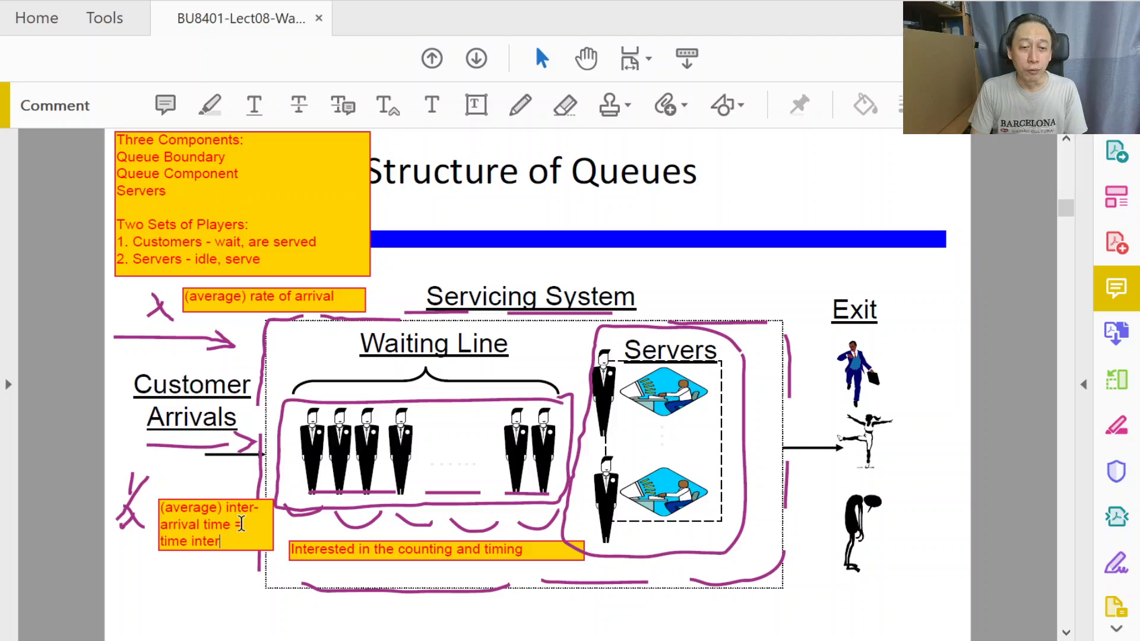
pyautogui.write('val')
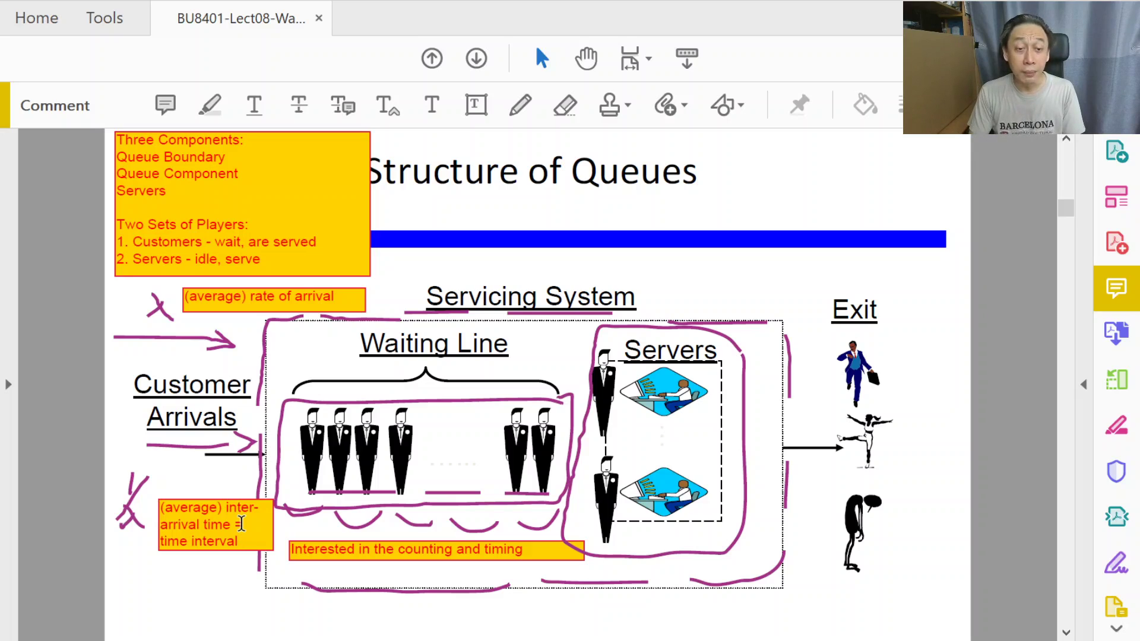
pyautogui.write('bet')
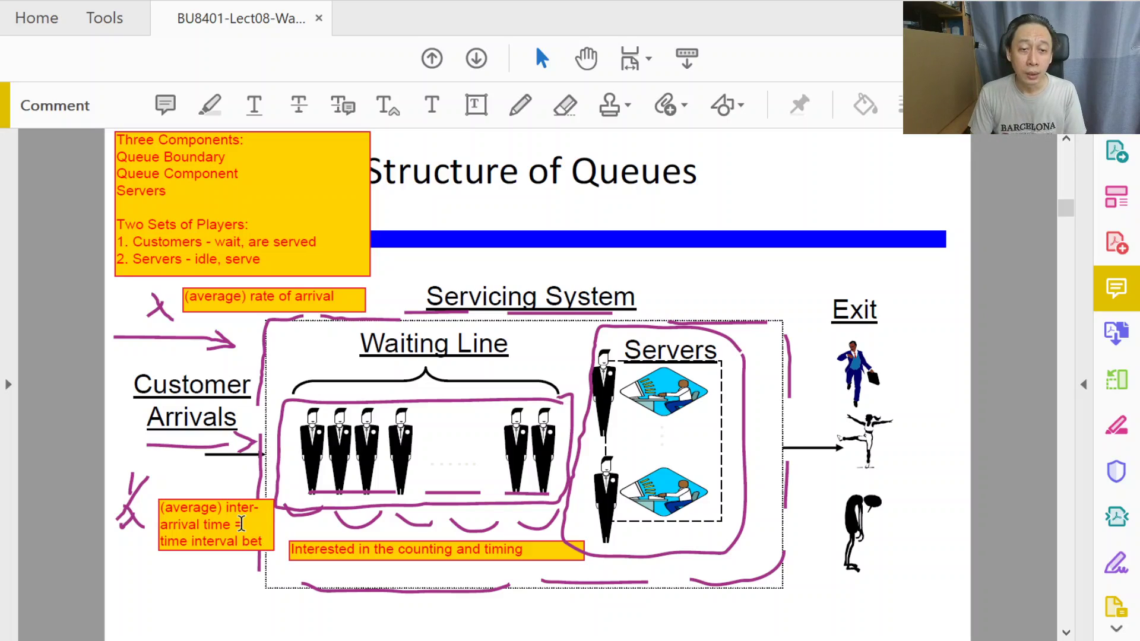
pyautogui.write('ween two conse')
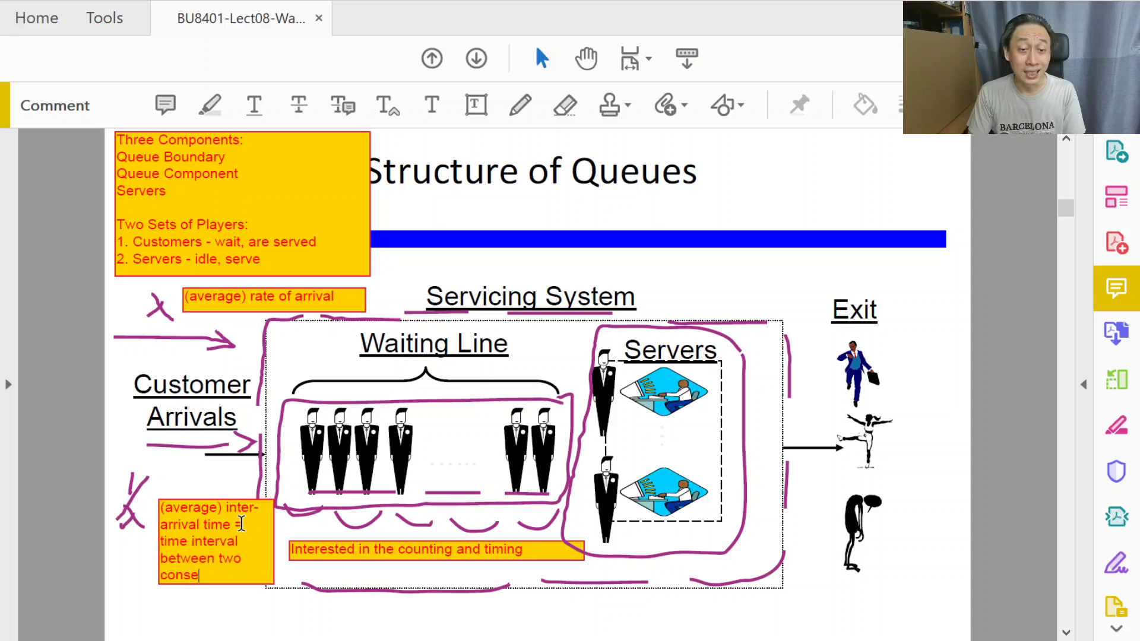
pyautogui.write('cutive')
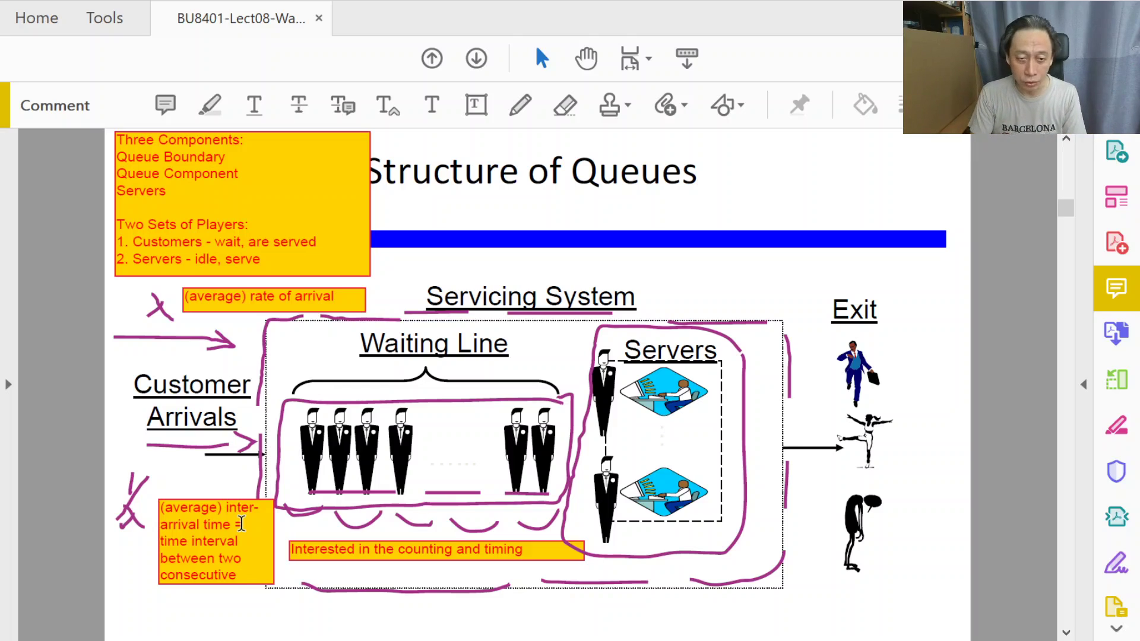
pyautogui.write('cu')
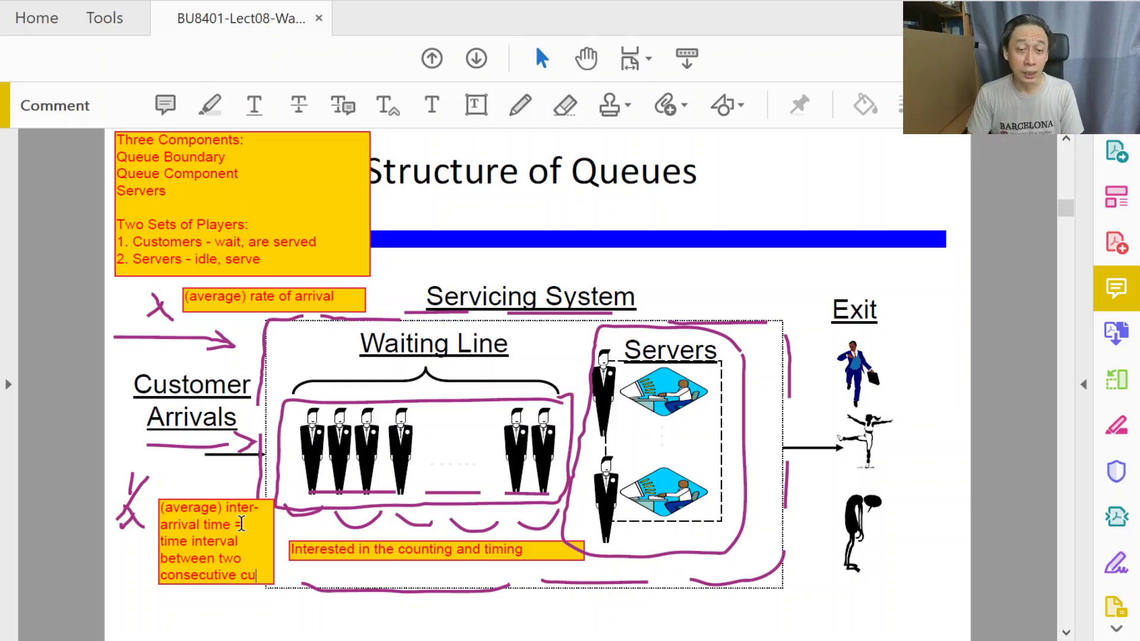
pyautogui.write('stomers.')
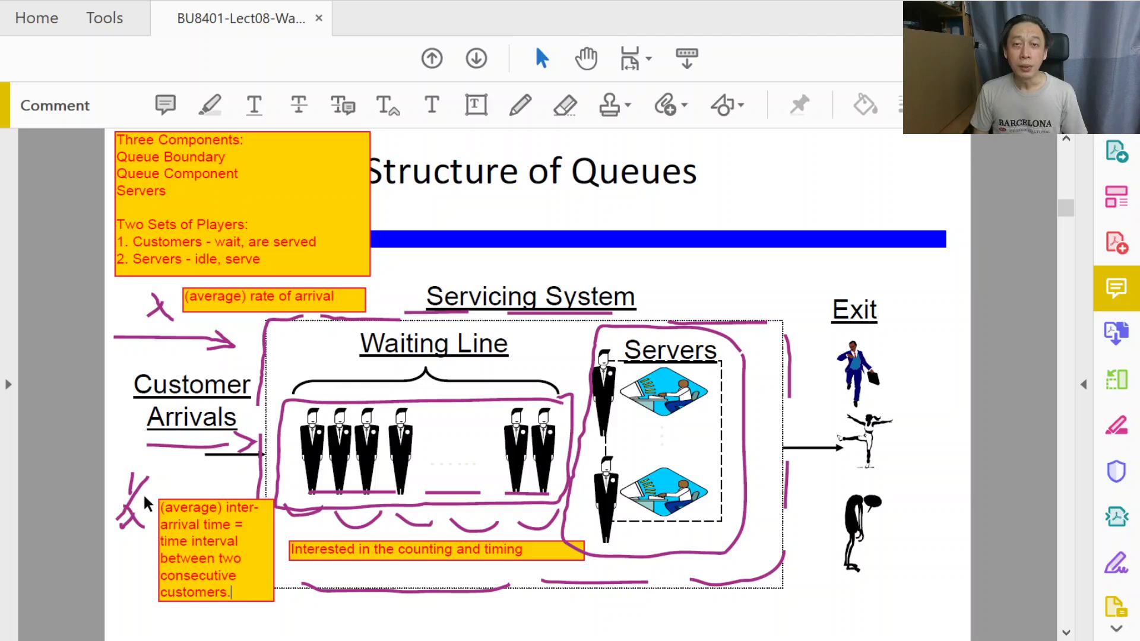
# Step: Add a wide note below the diagram: 'If lambda=4 cust / hr, then the average time gap … must be 1/4 hr'
pyautogui.click(475, 105)
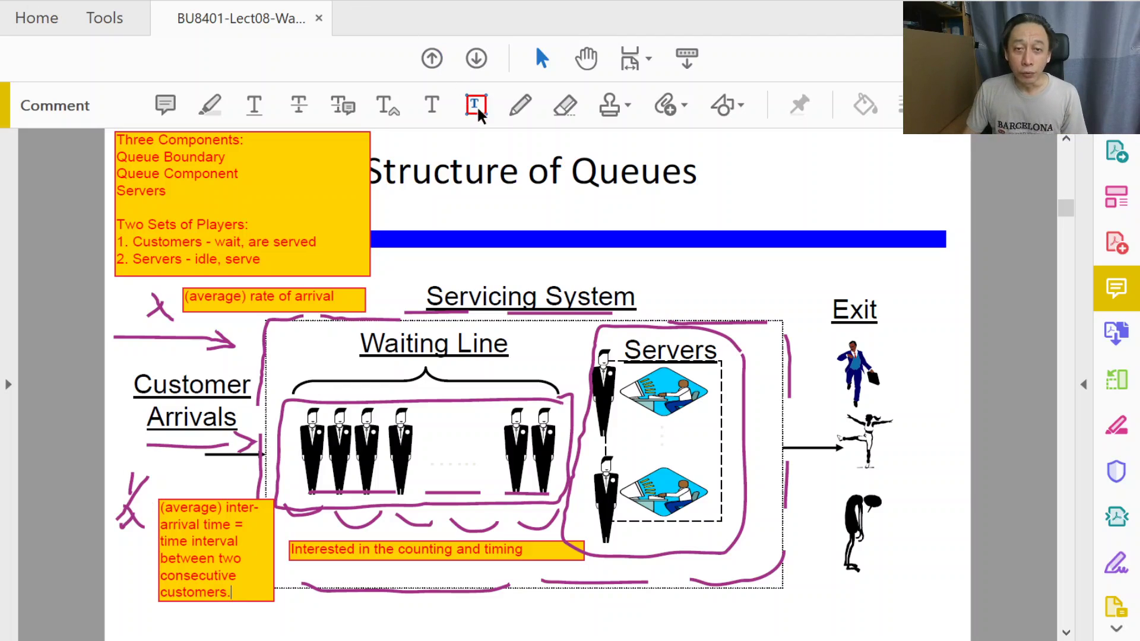
pyautogui.moveTo(294, 603); pyautogui.dragTo(566, 636)
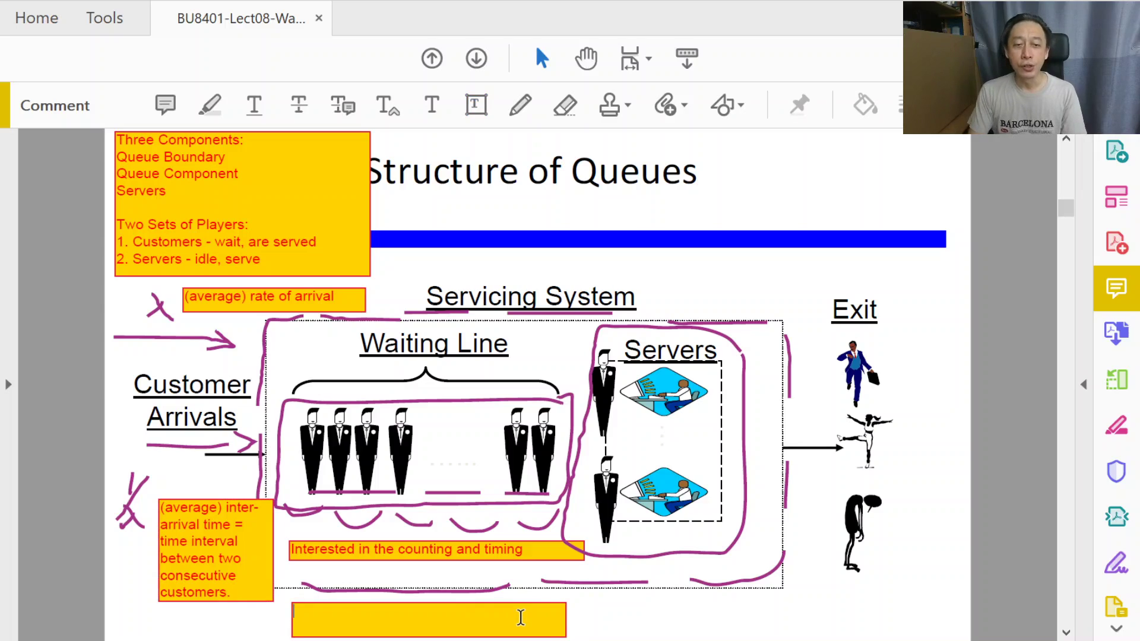
pyautogui.write('If I')
pyautogui.write('ambda=4')
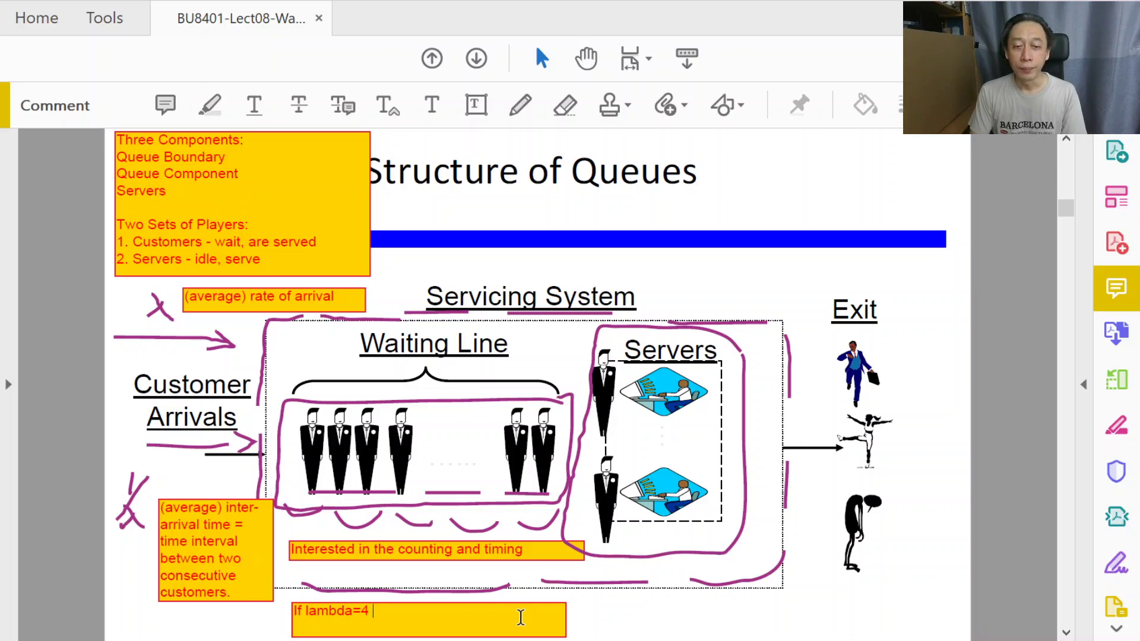
pyautogui.write(' / hr')
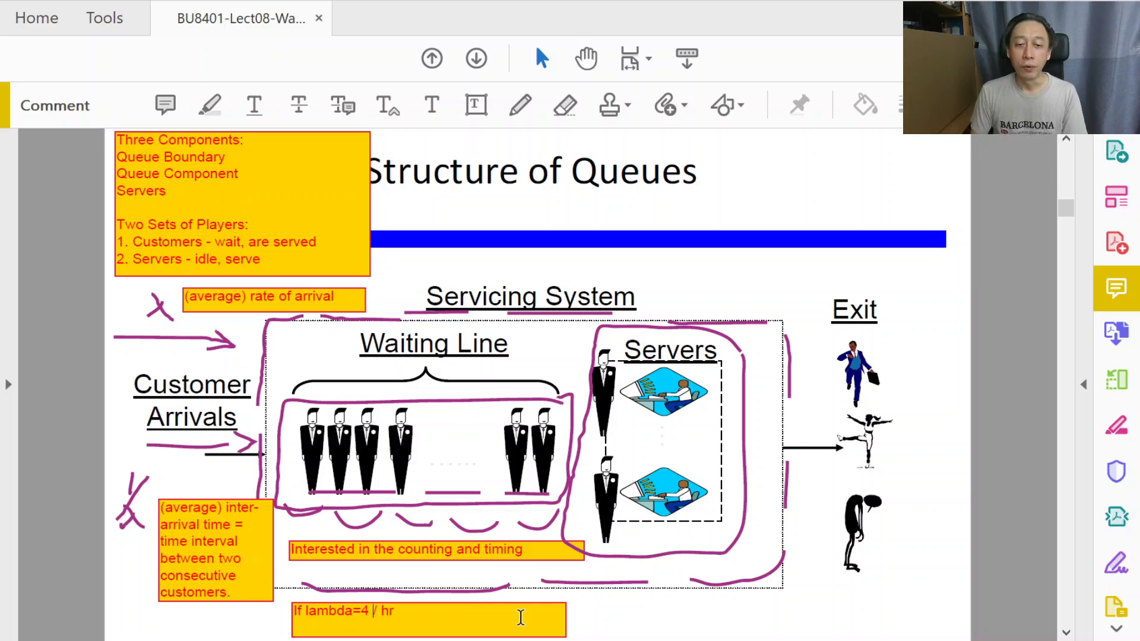
pyautogui.write('cust')
pyautogui.press('End')
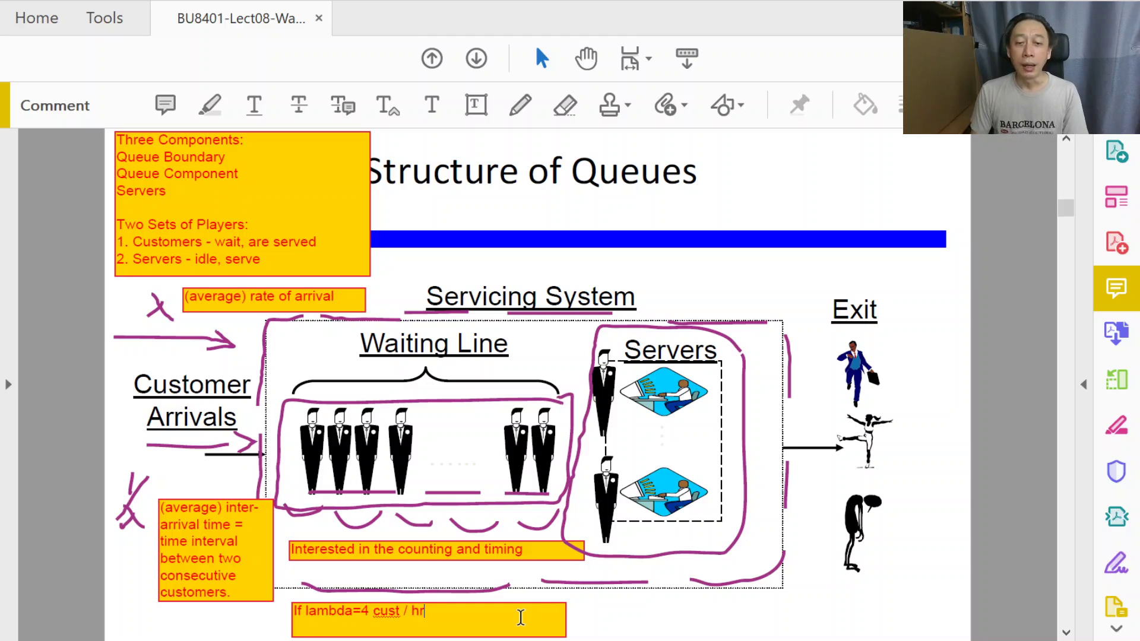
pyautogui.write(', then ')
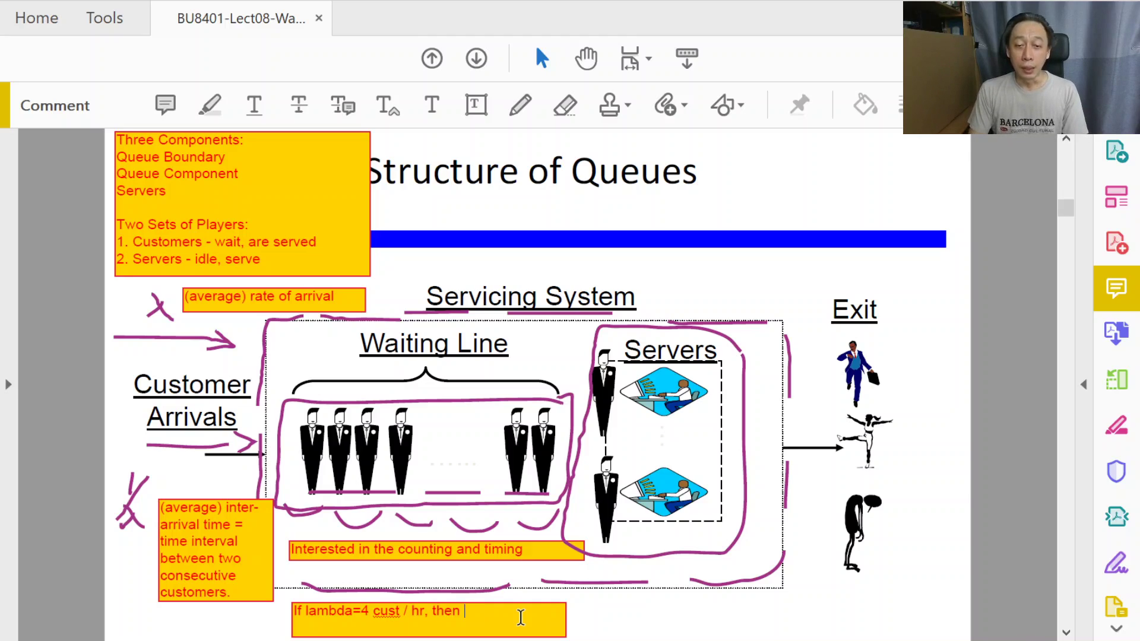
pyautogui.write('the ')
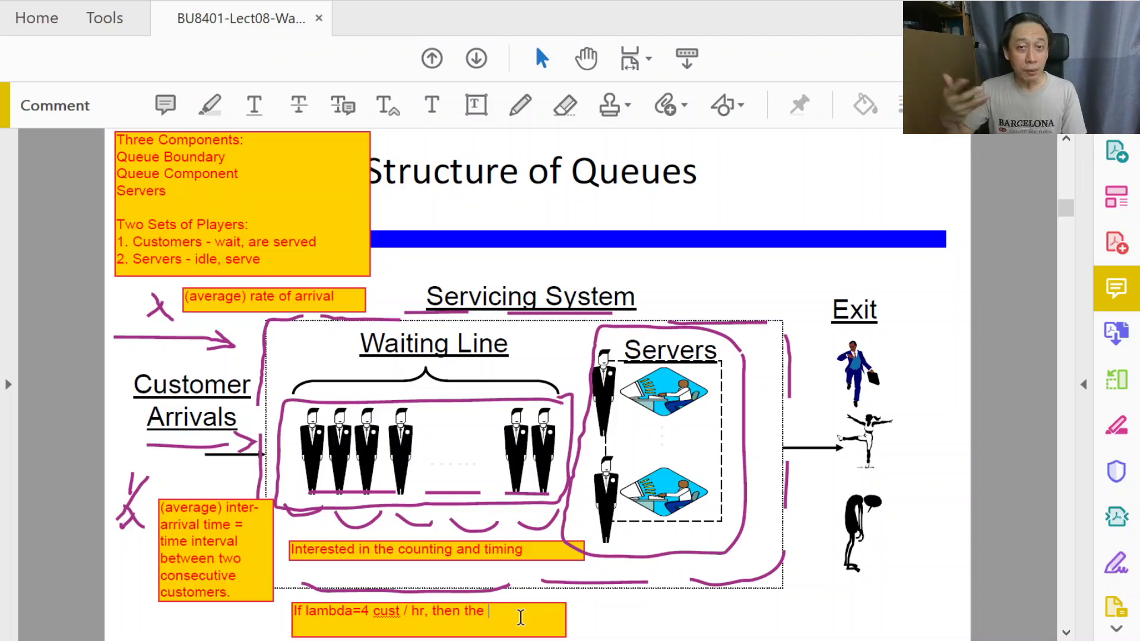
pyautogui.write('average')
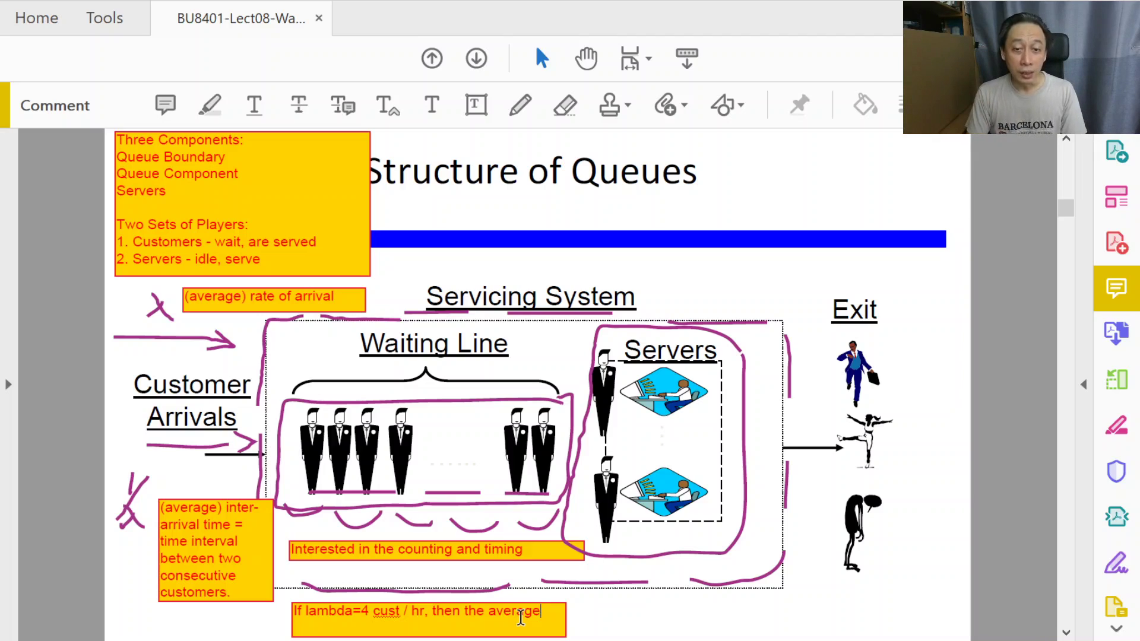
pyautogui.write(' time ')
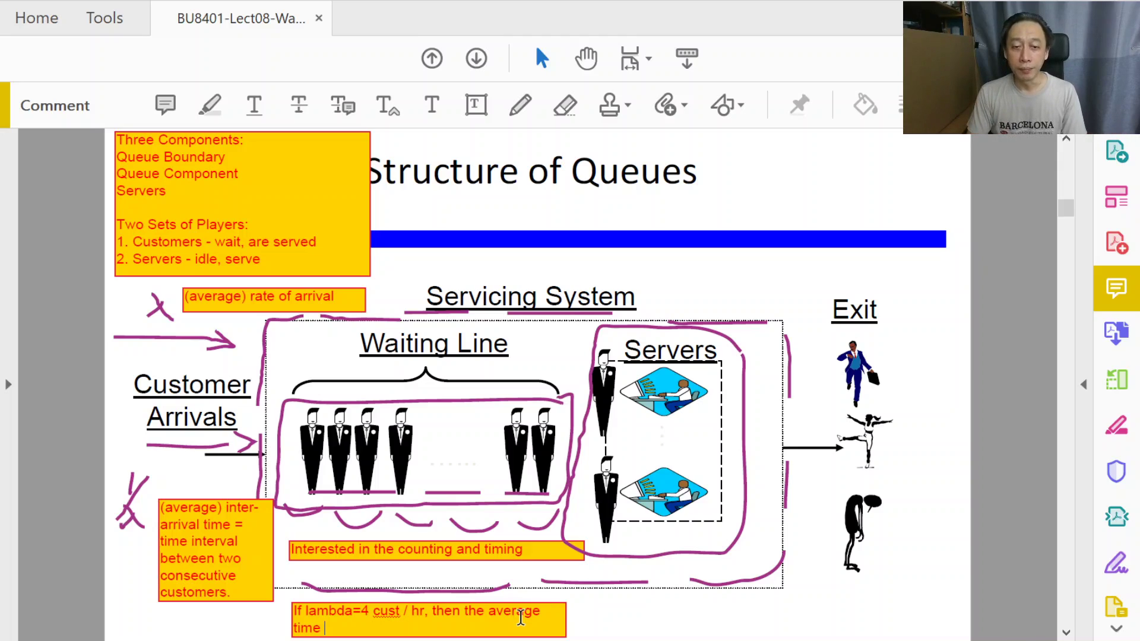
pyautogui.write('gap between cons')
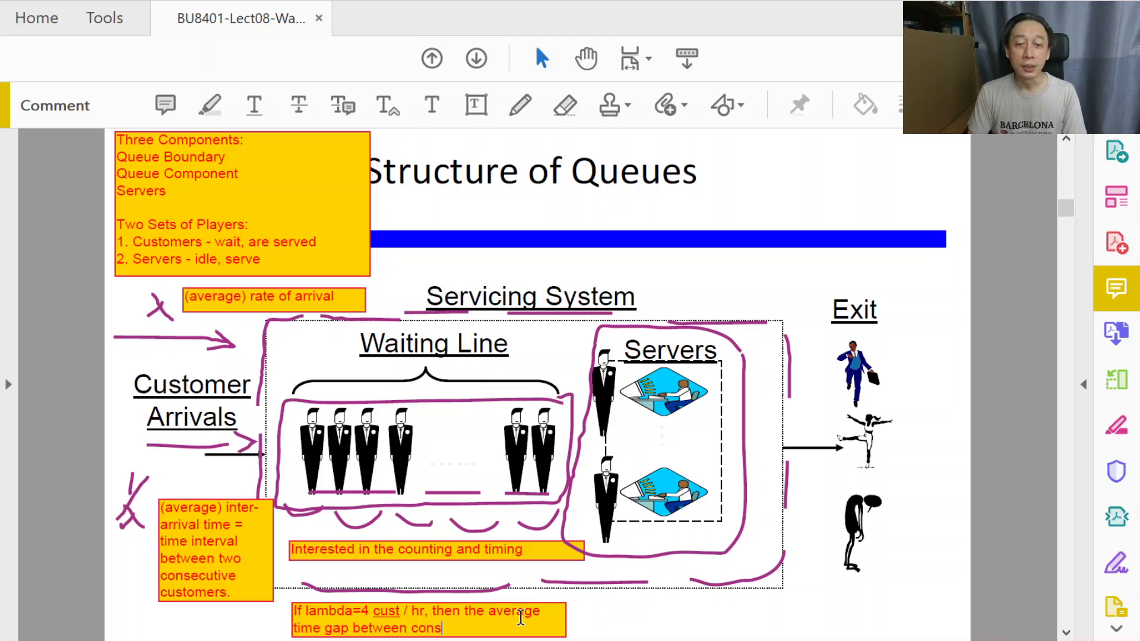
pyautogui.write('ecutive customer')
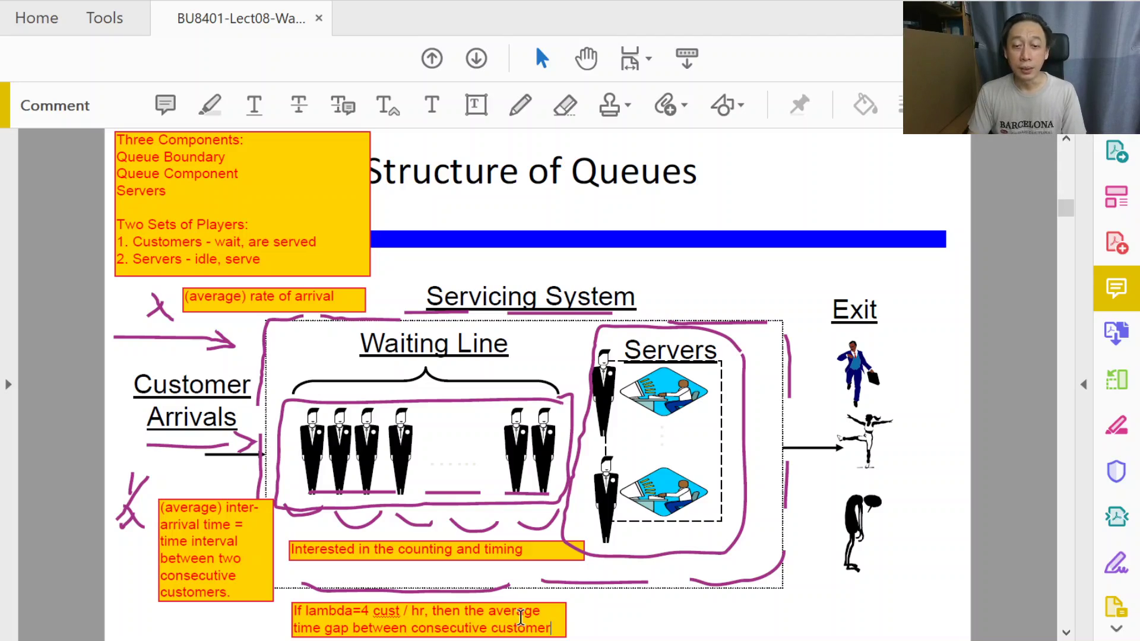
pyautogui.write('s must be')
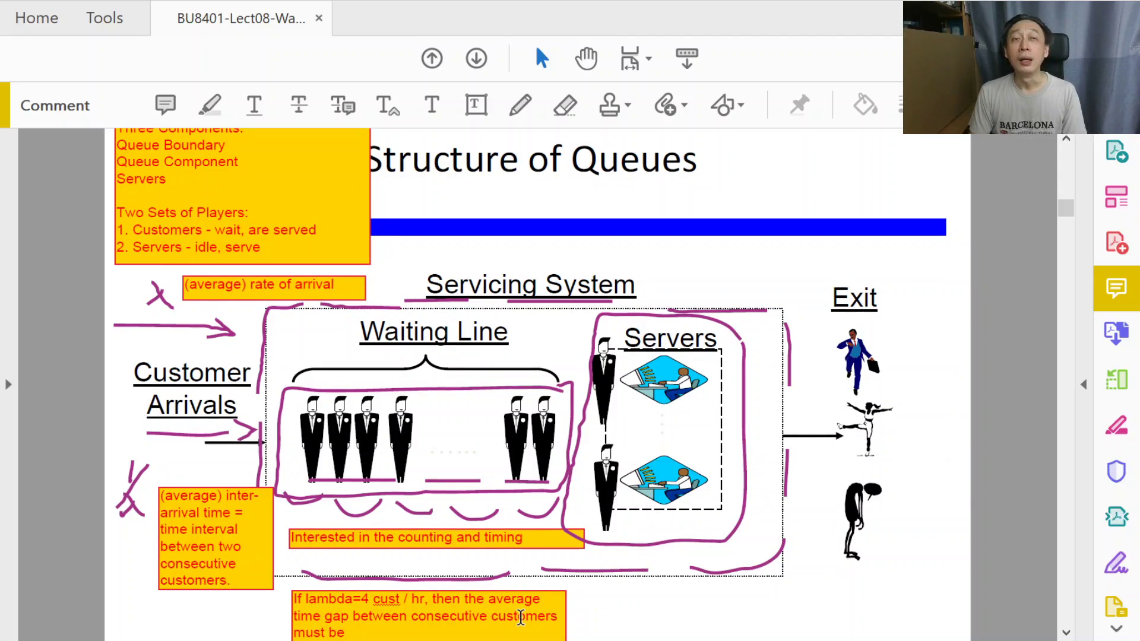
pyautogui.write(' 1/4 hr')
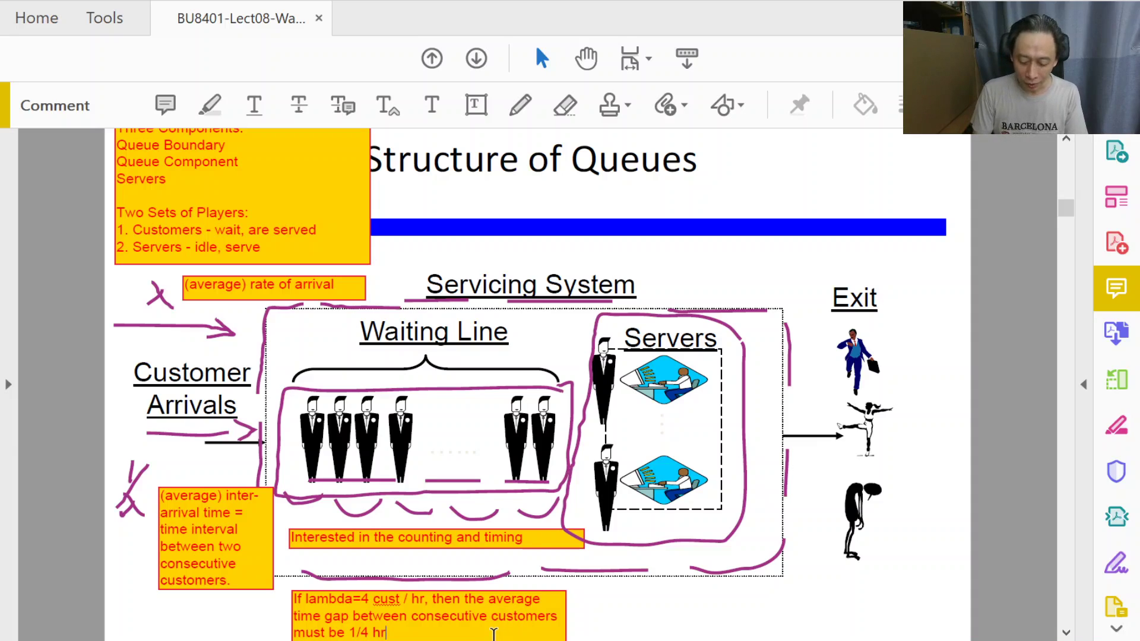
# Step: Append '(ie 1/lambda = 15 mins)' to the bottom note and commit it
pyautogui.write('(ie')
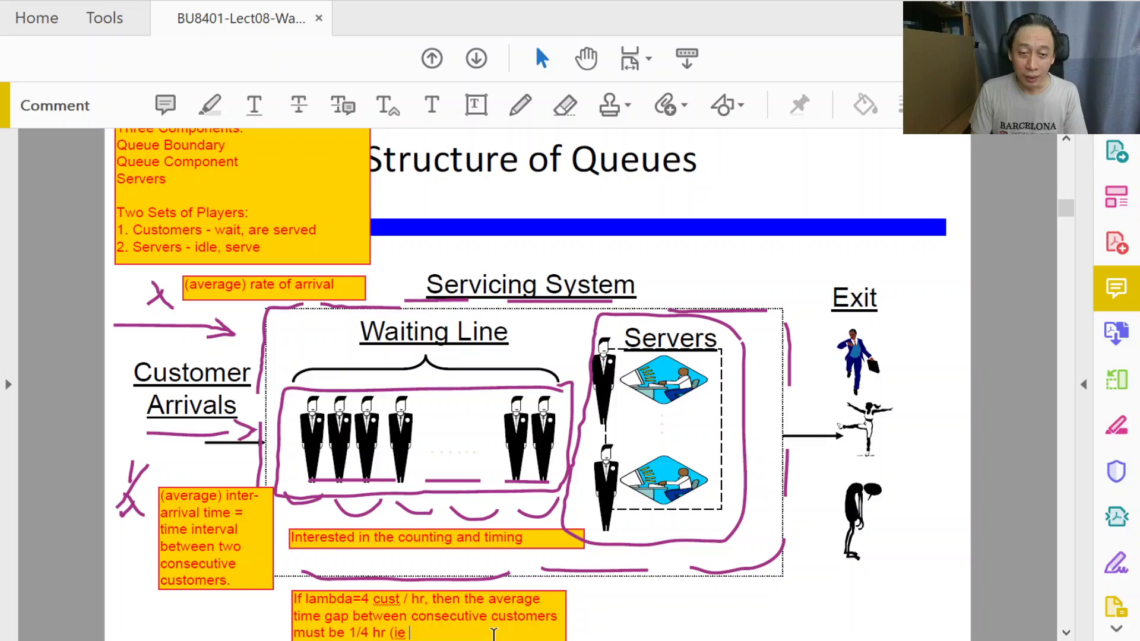
pyautogui.write(' 1/lambda')
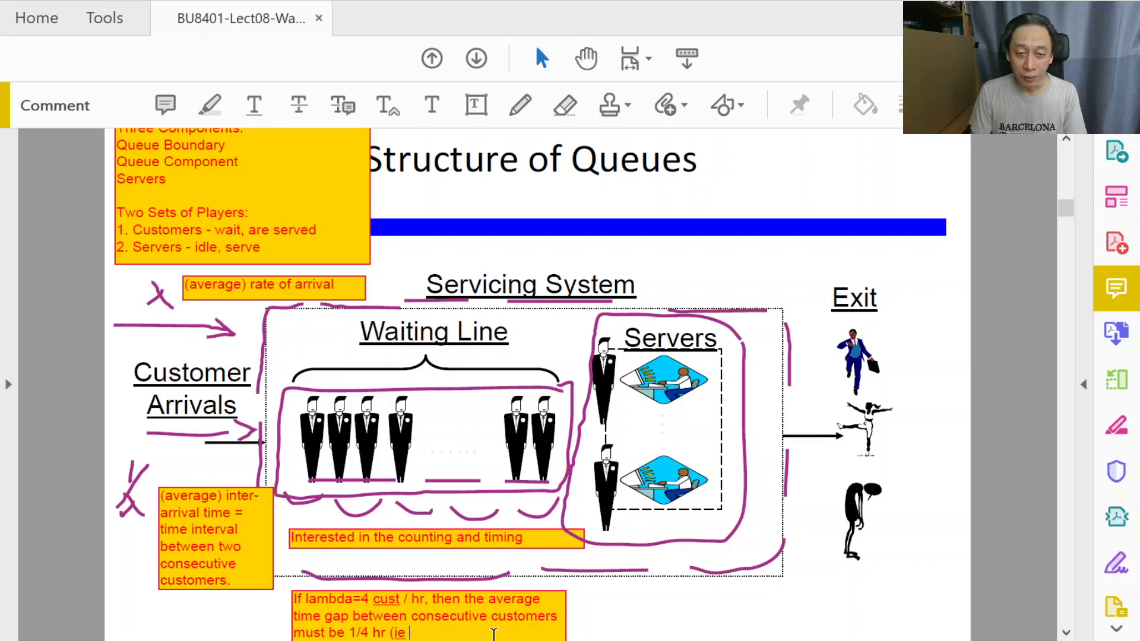
pyautogui.write(' = 1')
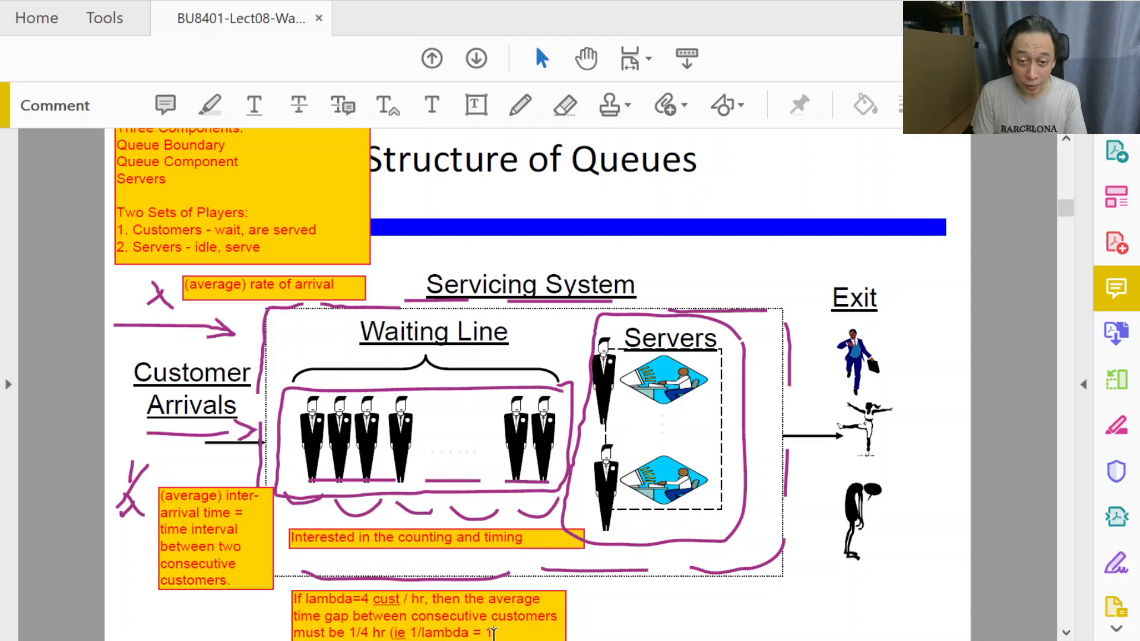
pyautogui.write('5 mins)')
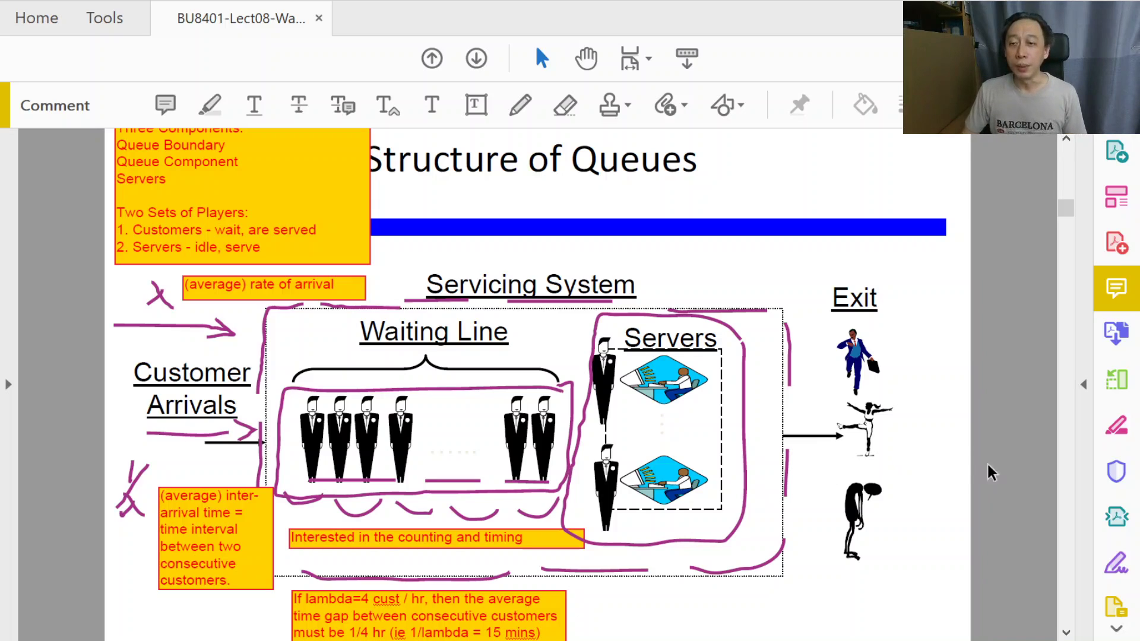
pyautogui.click(978, 525)
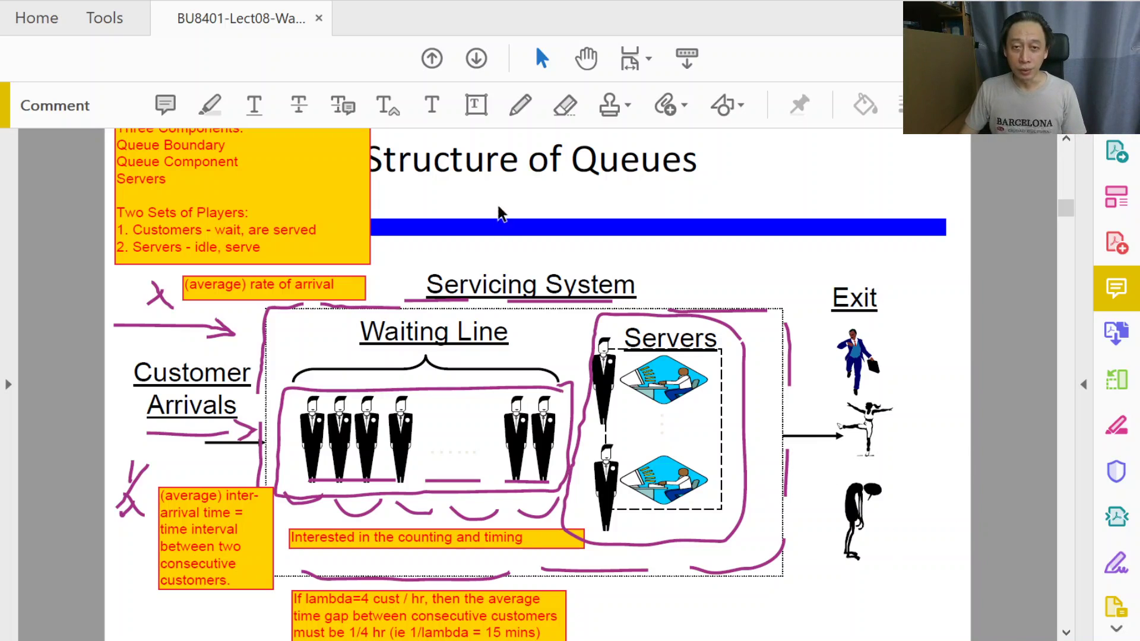
# Step: Hand-write a purple μ just right of the Servicing System heading
pyautogui.click(522, 100)
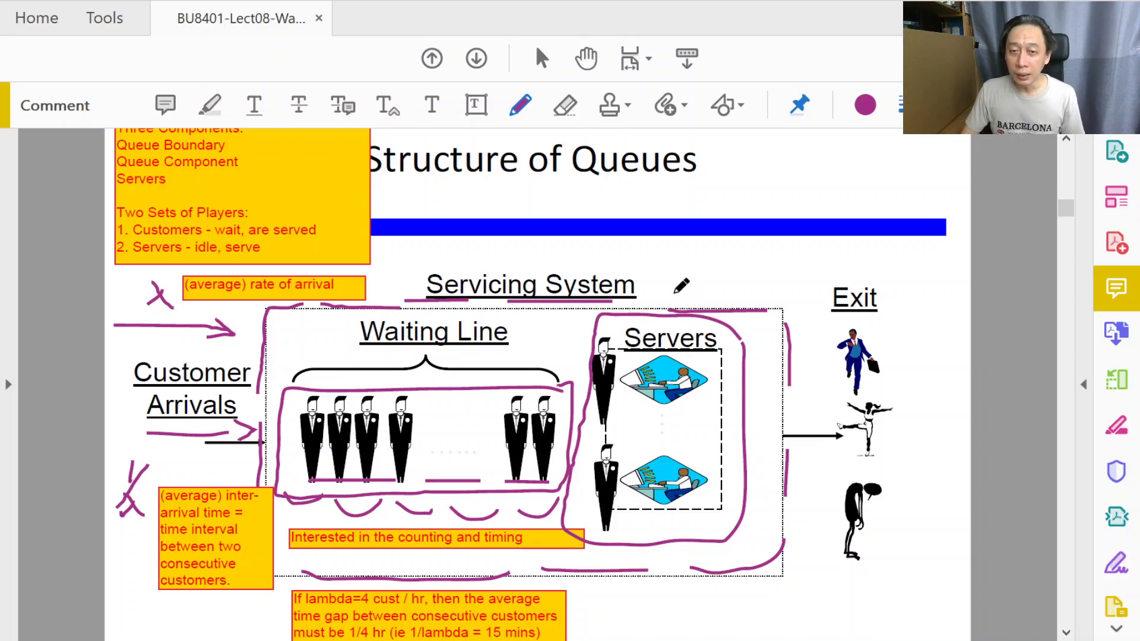
pyautogui.moveTo(655, 279)
pyautogui.mouseDown()
pyautogui.moveTo(674, 255)
pyautogui.moveTo(695, 277)
pyautogui.mouseUp()
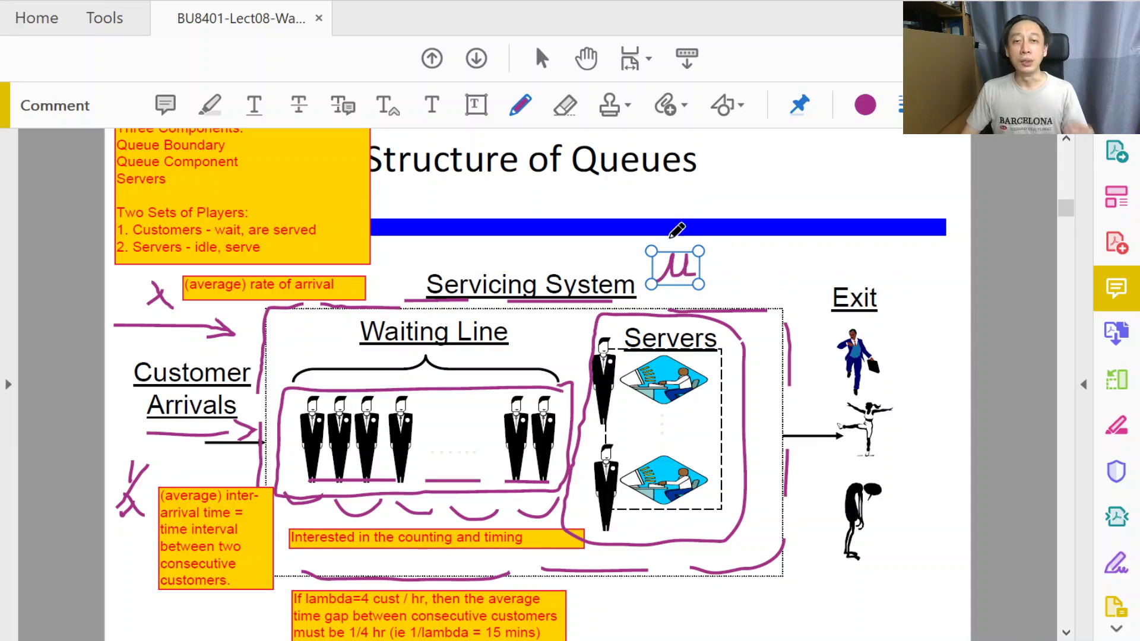
pyautogui.click(478, 106)
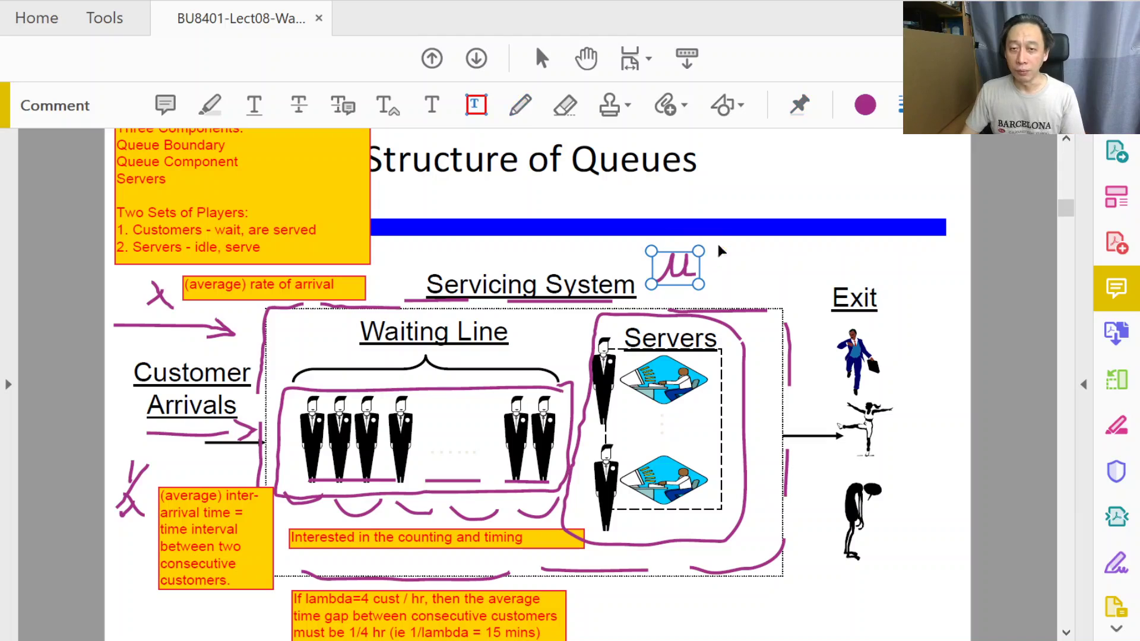
# Step: Add a note right of μ reading '(average) rate of service time' and widen it to one line
pyautogui.click(720, 249)
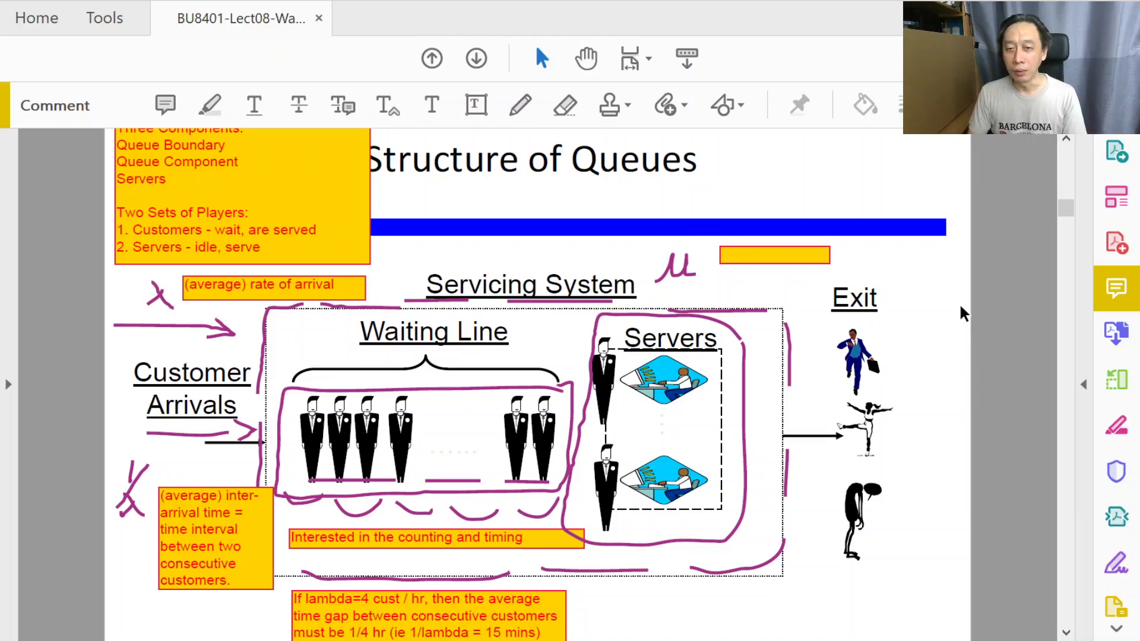
pyautogui.write('(averag')
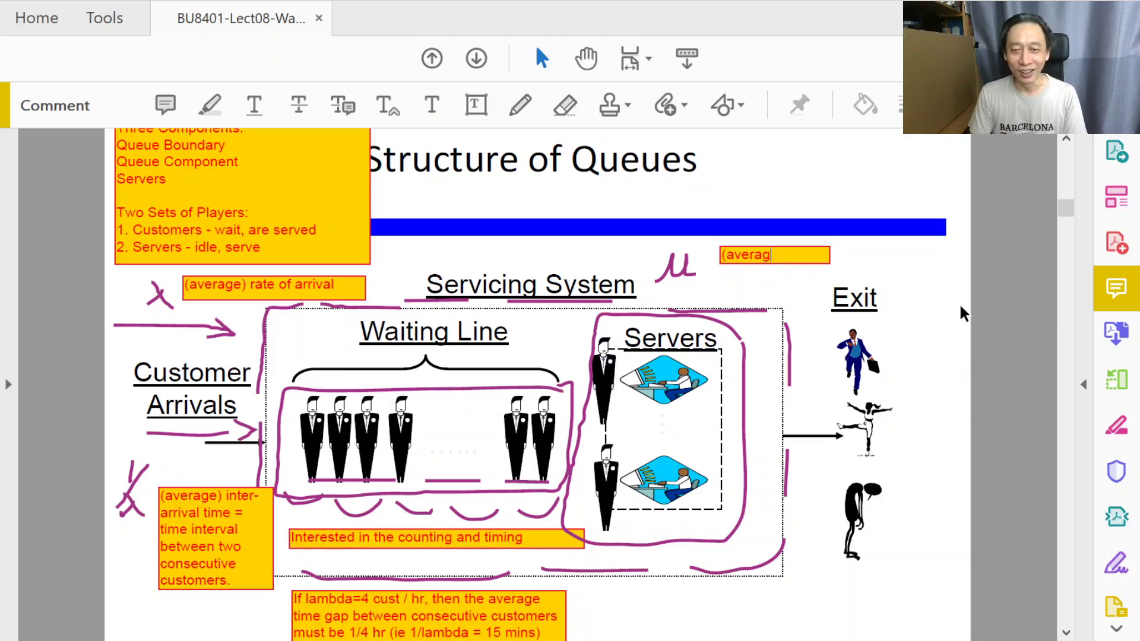
pyautogui.write('e) rat')
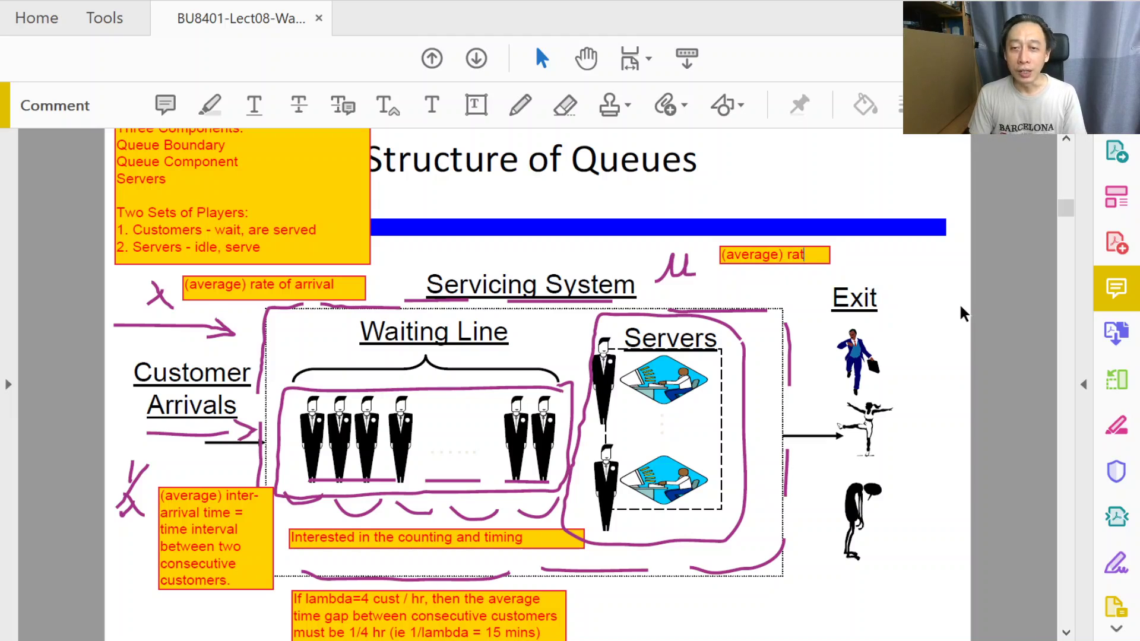
pyautogui.write('e of servic')
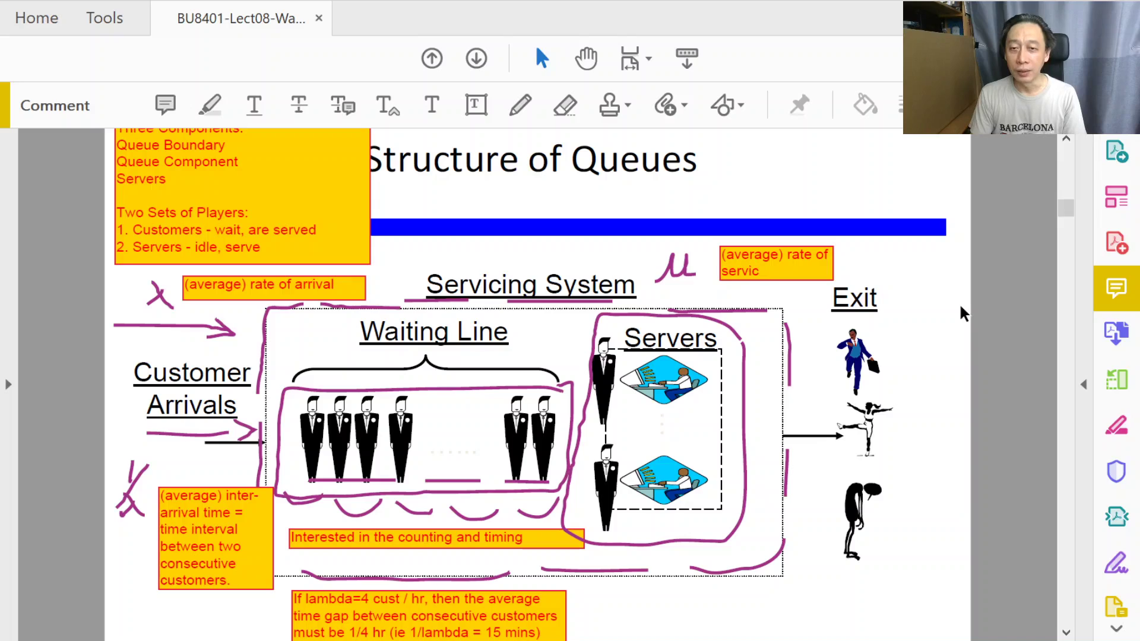
pyautogui.write('ing')
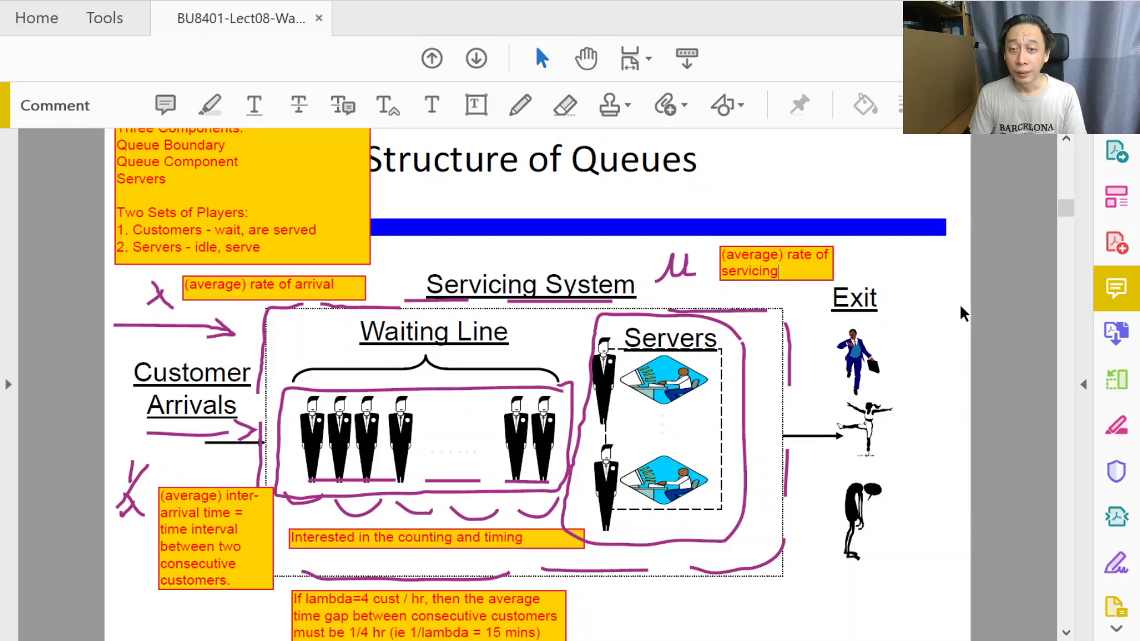
pyautogui.press('BackSpace')
pyautogui.press('BackSpace')
pyautogui.press('BackSpace')
pyautogui.write('e time')
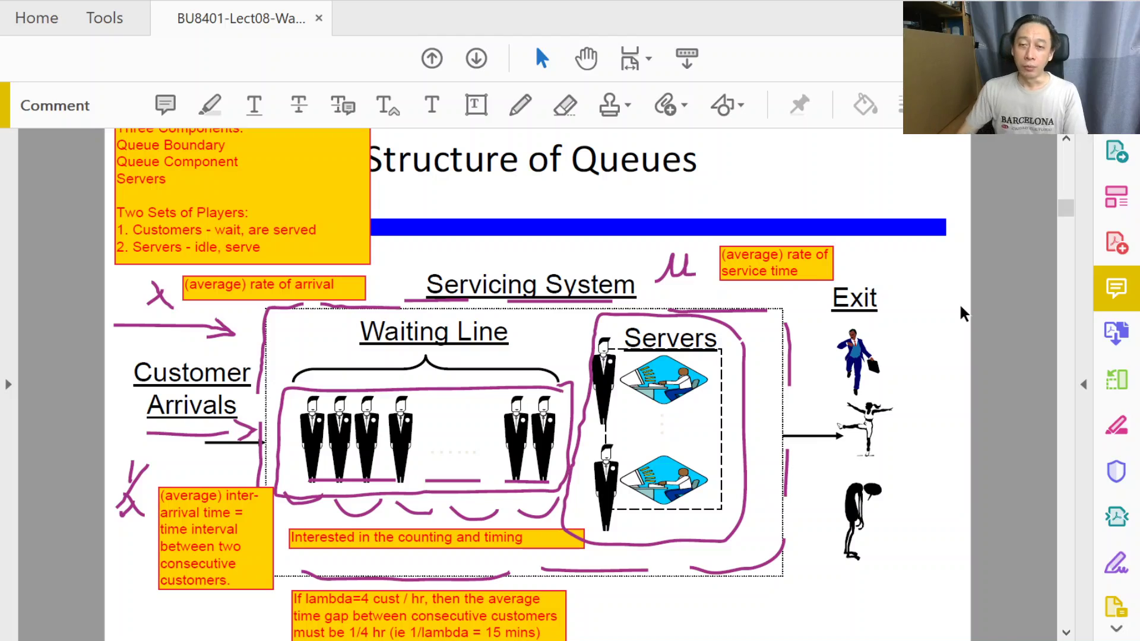
pyautogui.click(836, 266)
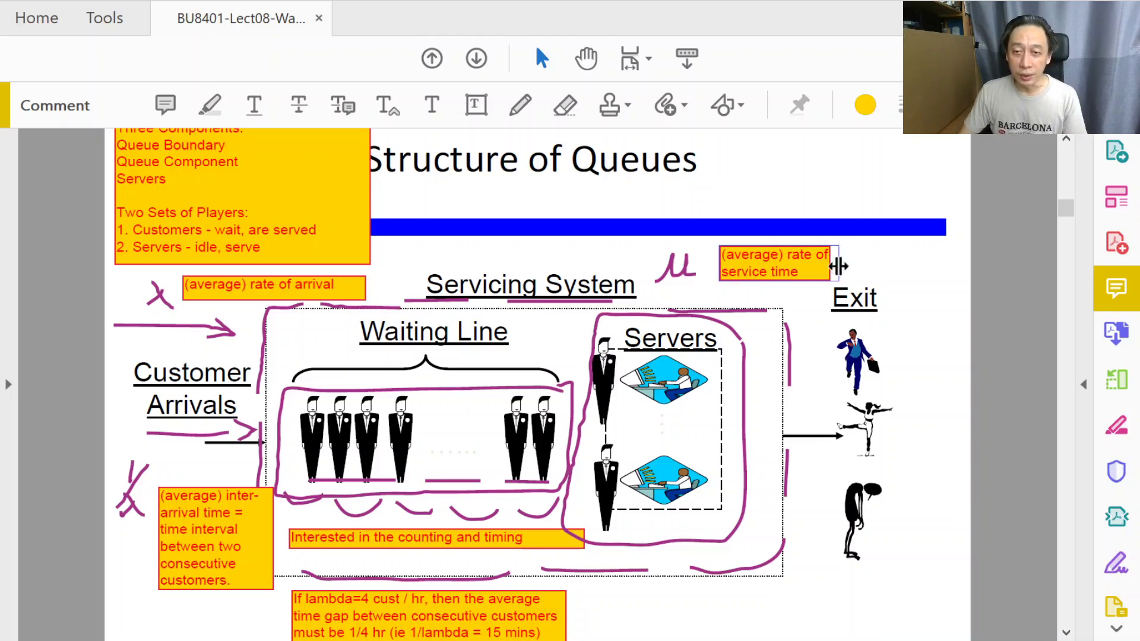
pyautogui.moveTo(837, 266); pyautogui.dragTo(926, 266)
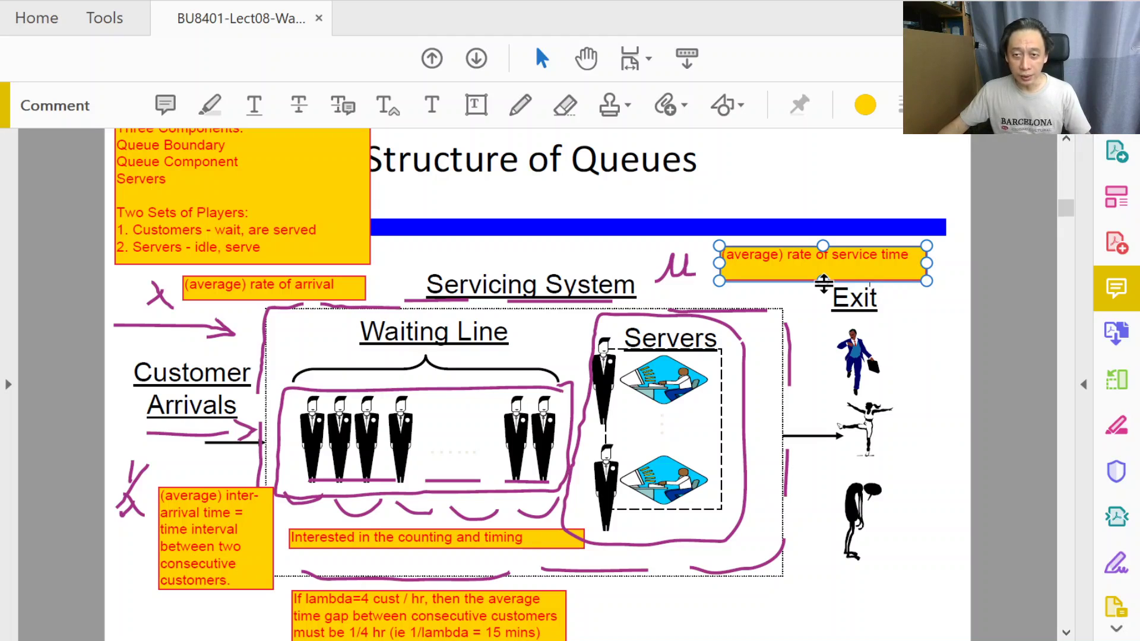
# Step: Replace 'time' with '= (average) number of customers served per unit time'
pyautogui.click(882, 255)
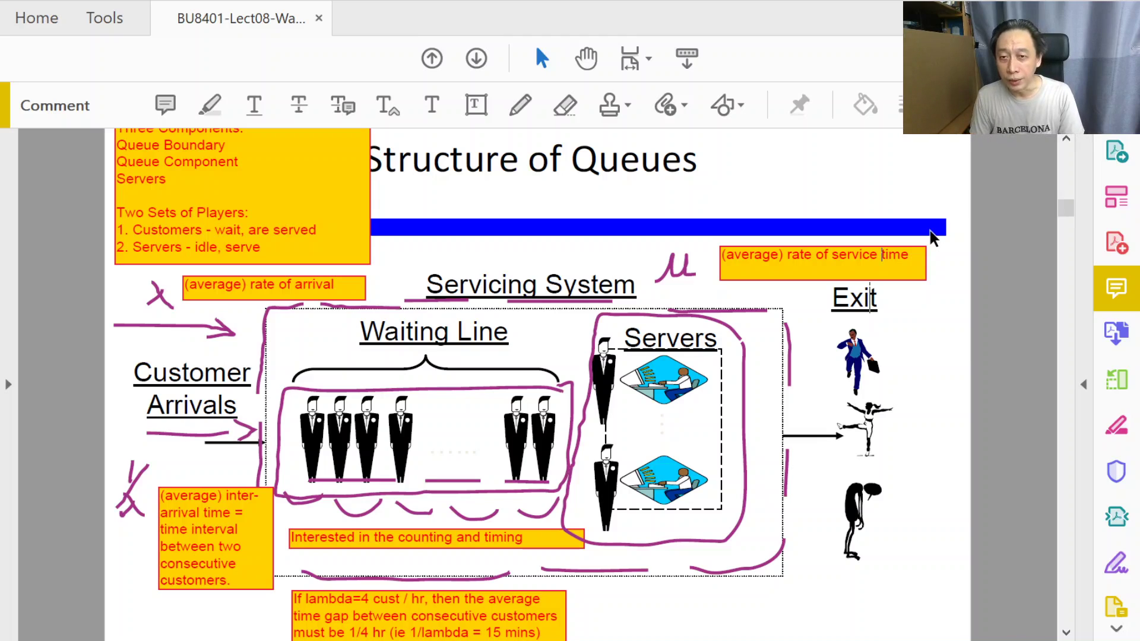
pyautogui.hotkey('shift', 'End')
pyautogui.press('Delete')
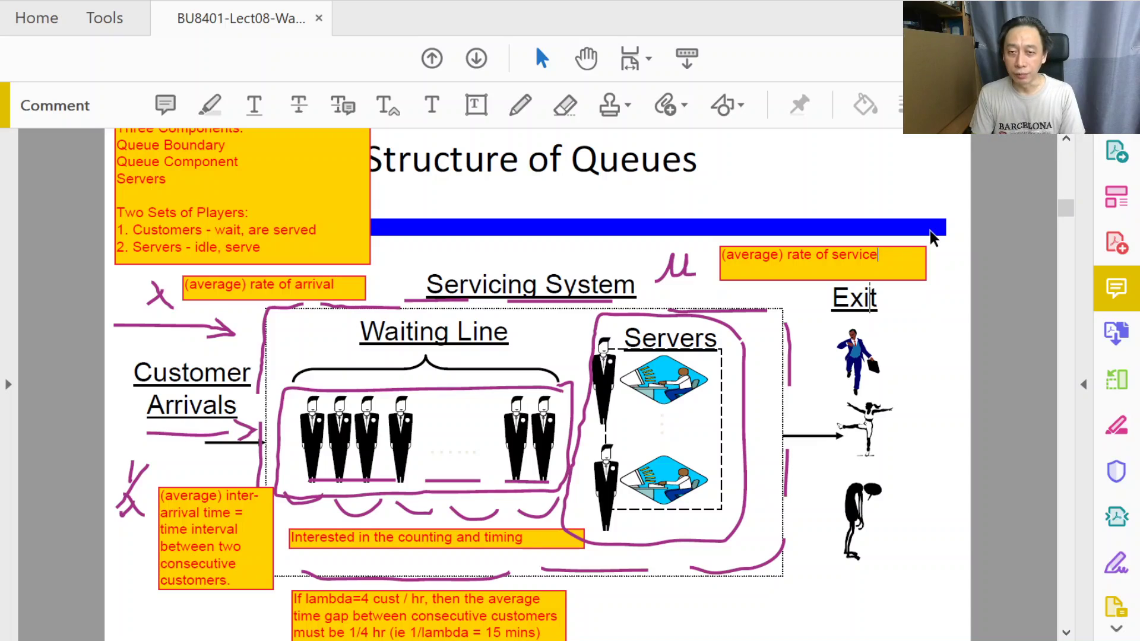
pyautogui.write('= ')
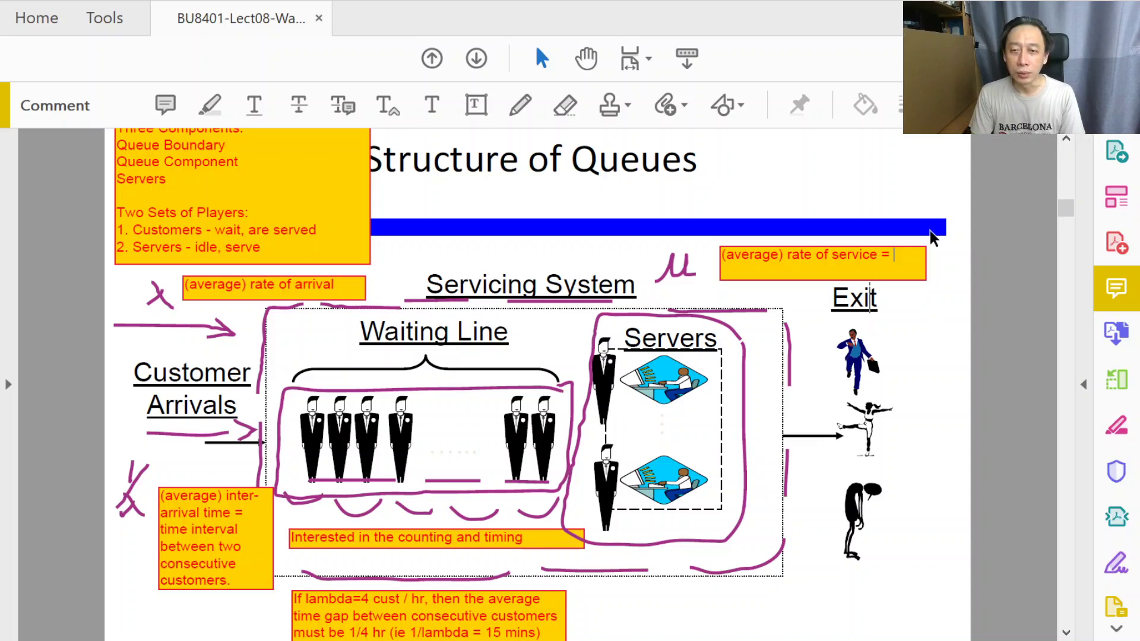
pyautogui.write('(average) number ')
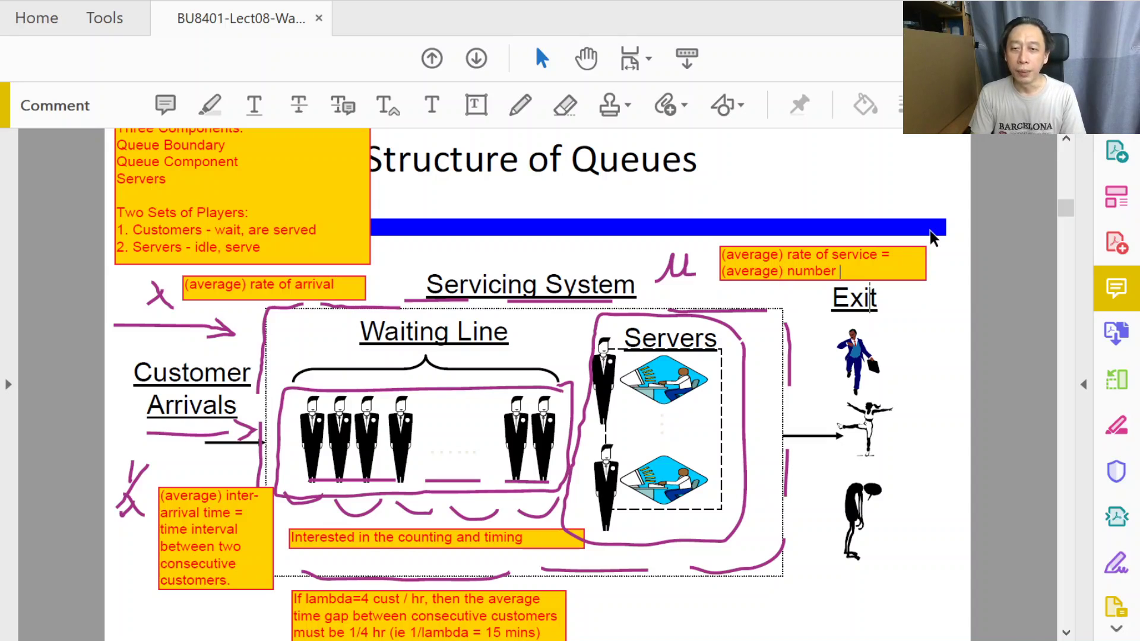
pyautogui.write('of customers ser')
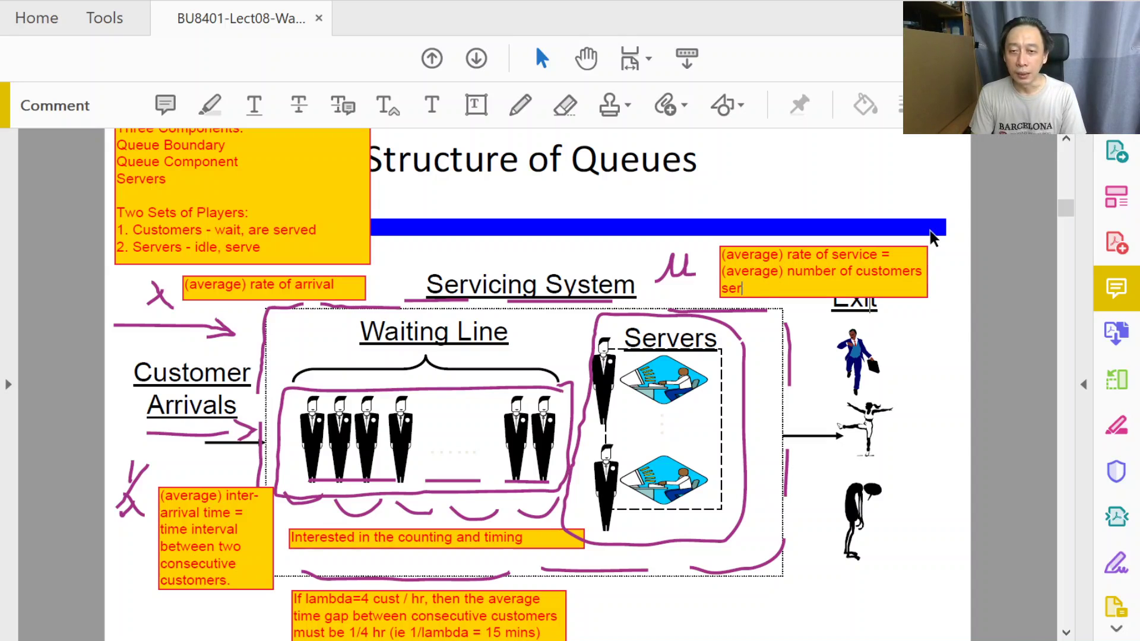
pyautogui.write('ved per unit tim')
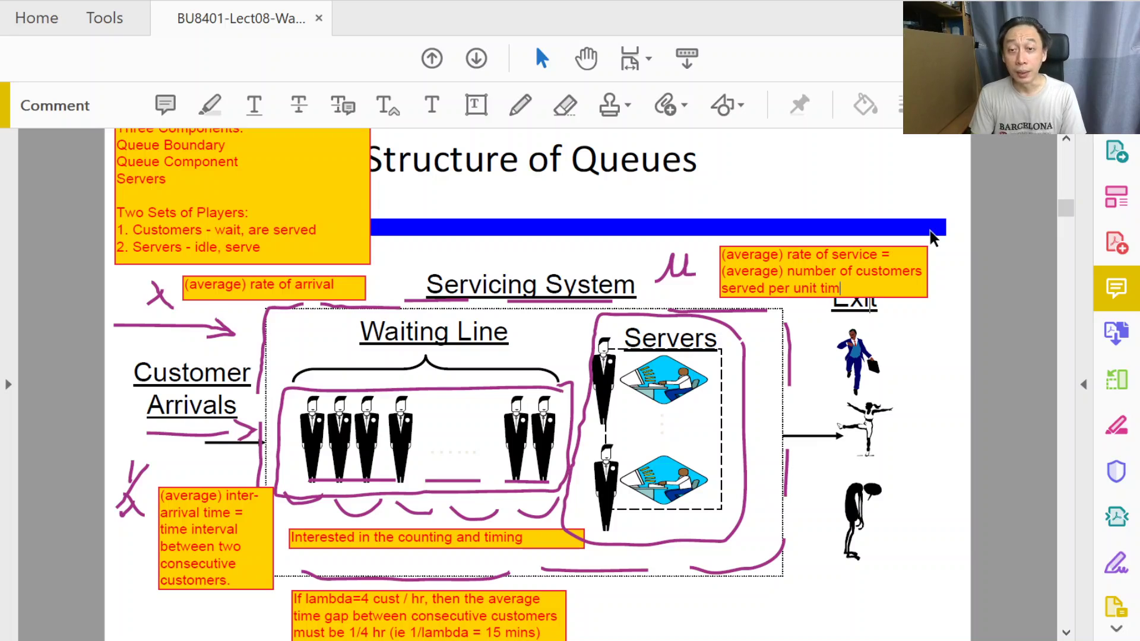
pyautogui.write('e')
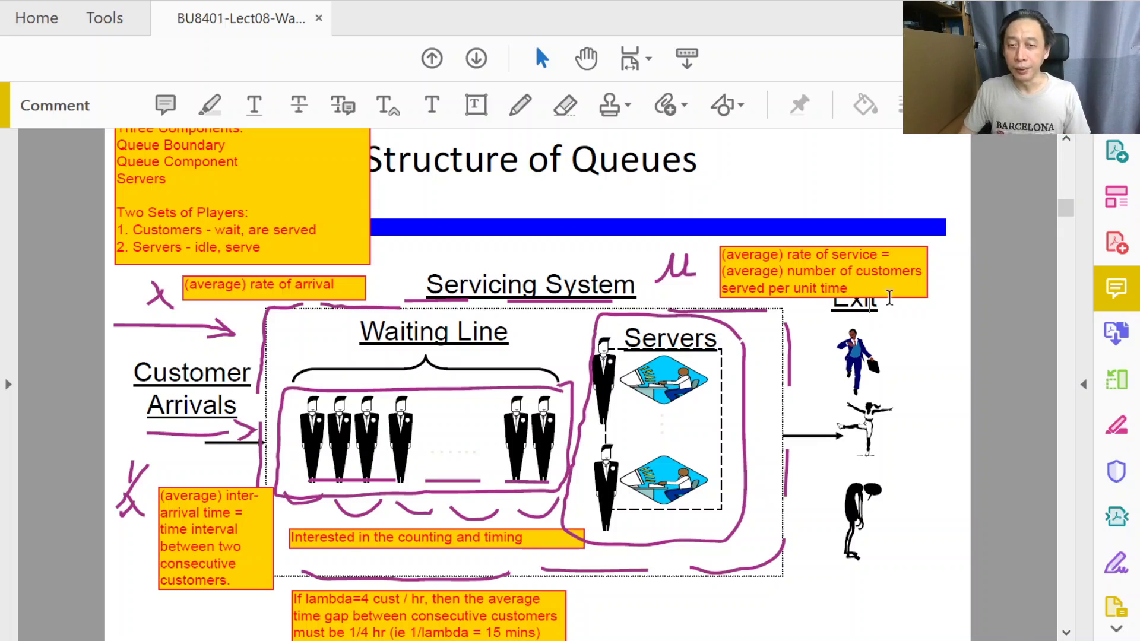
pyautogui.click(955, 268)
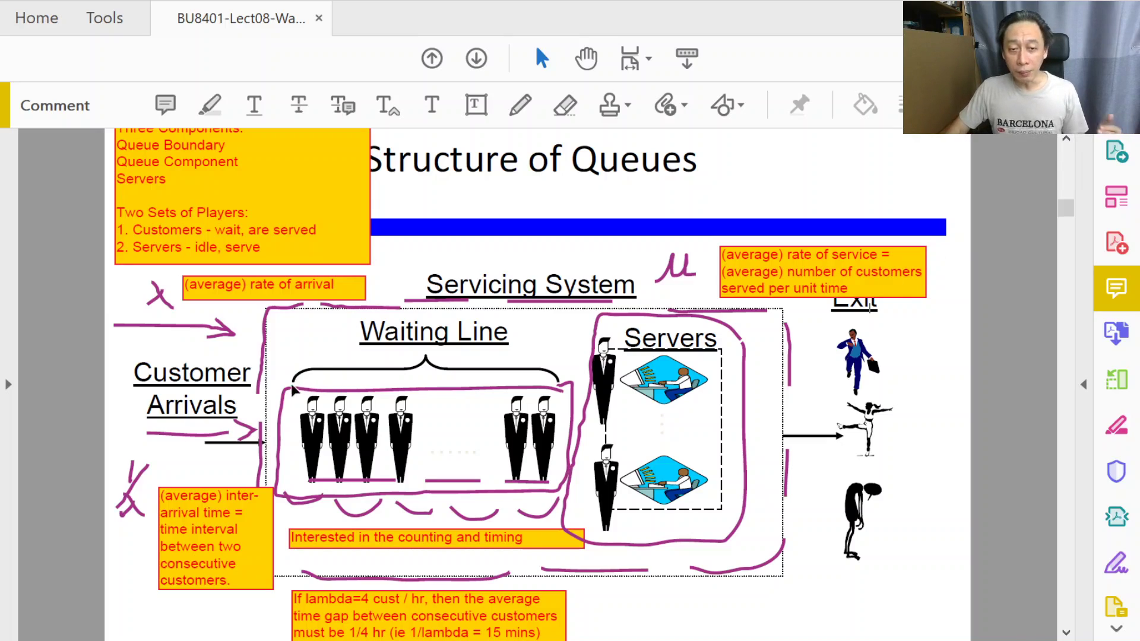
pyautogui.click(882, 285)
pyautogui.click(882, 286)
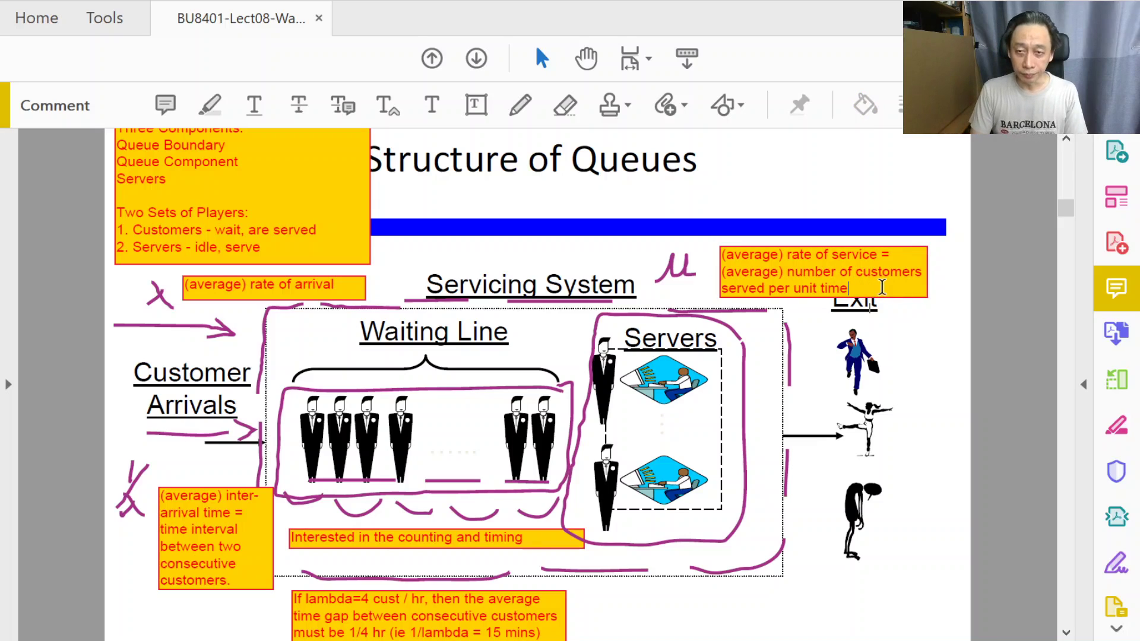
# Step: Extend the μ note with '= service rate.' and the example 'Eg mu = 6 cust/hr'
pyautogui.write('.')
pyautogui.press('Return')
pyautogui.write('Eg')
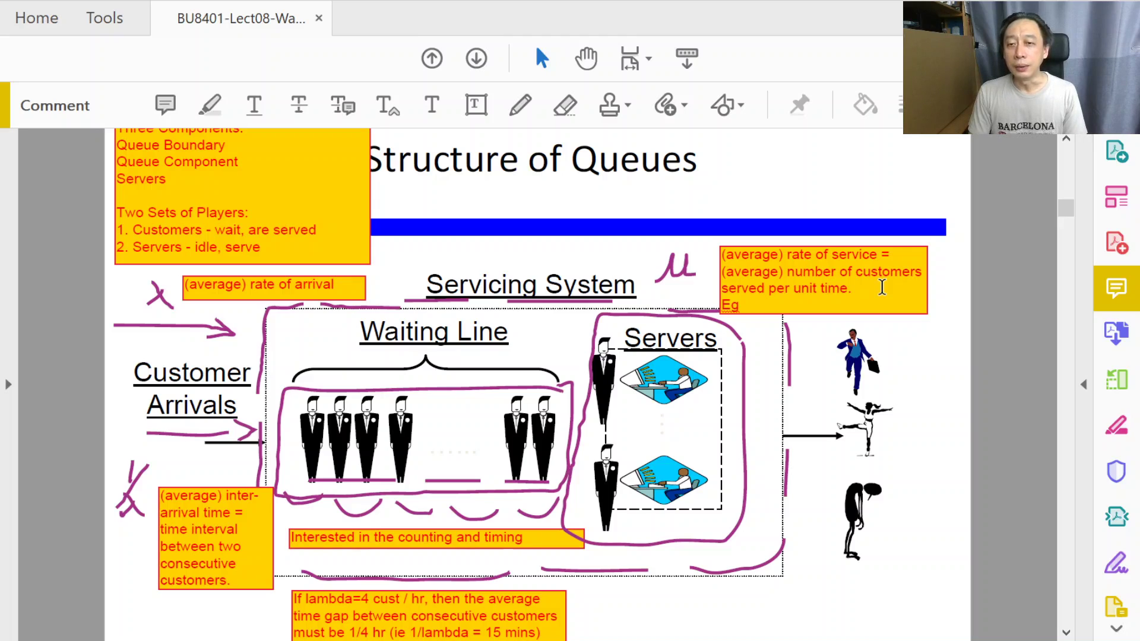
pyautogui.press('Up')
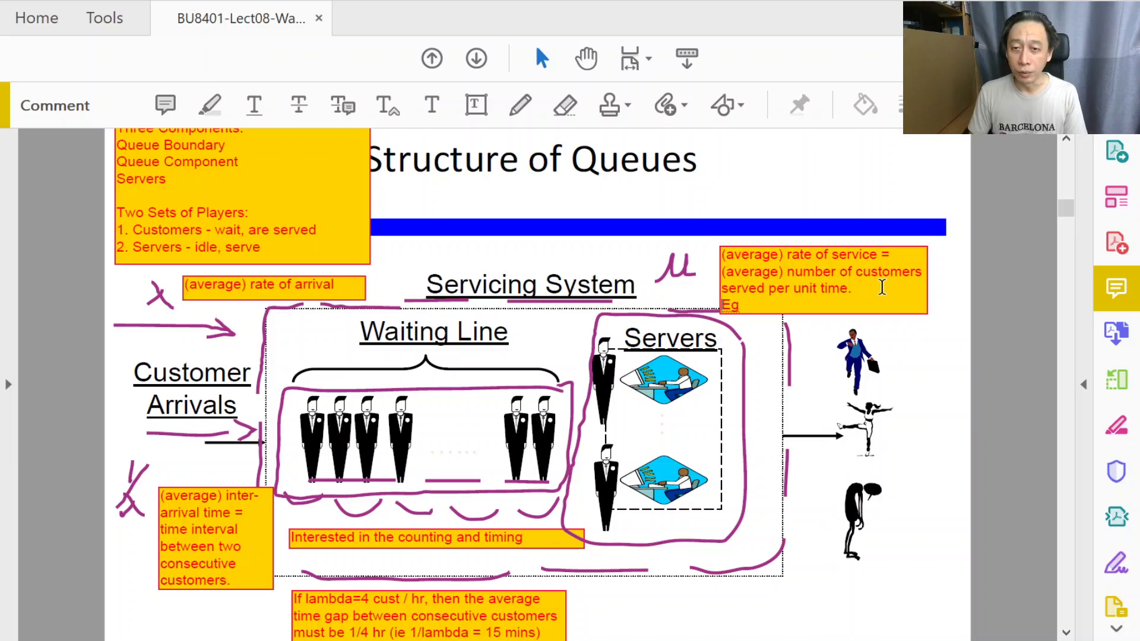
pyautogui.write('= service rate. Eg ')
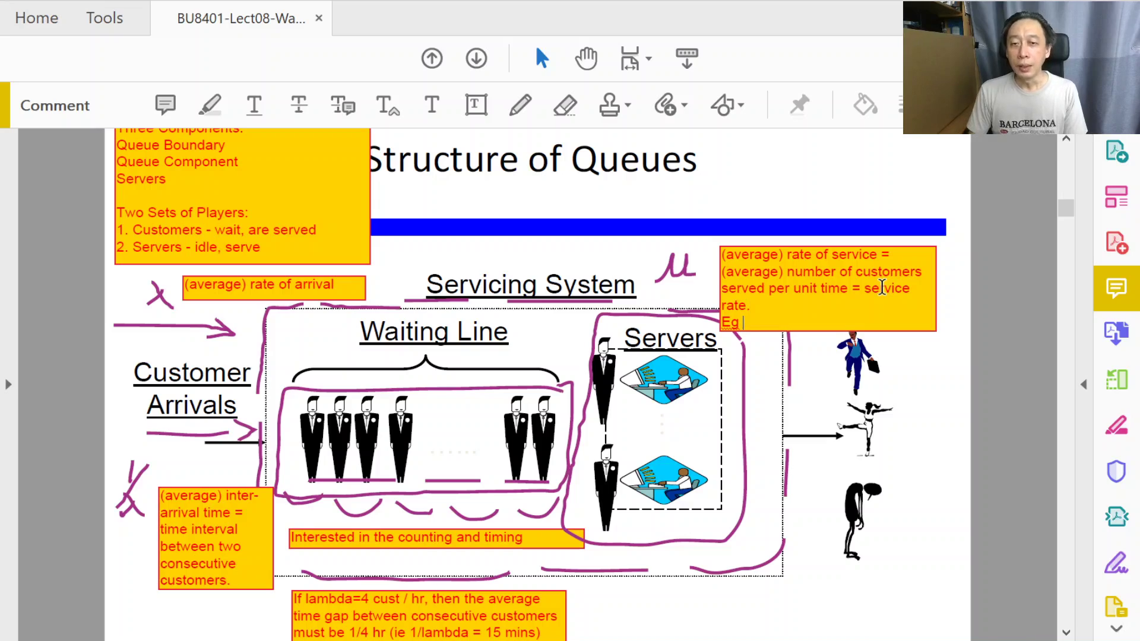
pyautogui.write('mu =')
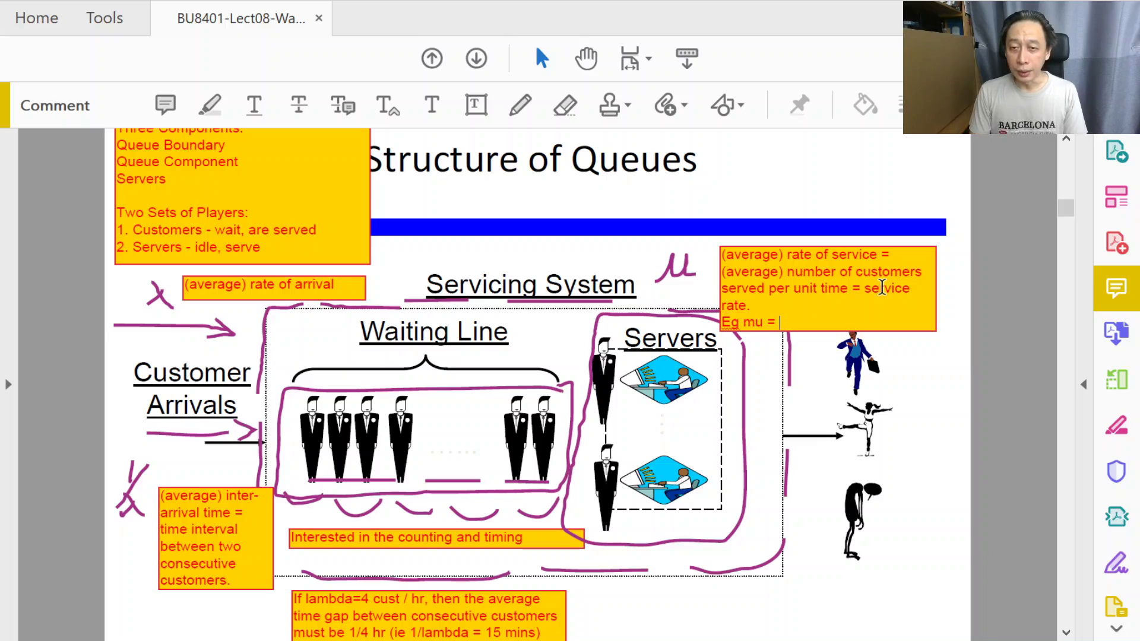
pyautogui.write(' 6 cust/hr')
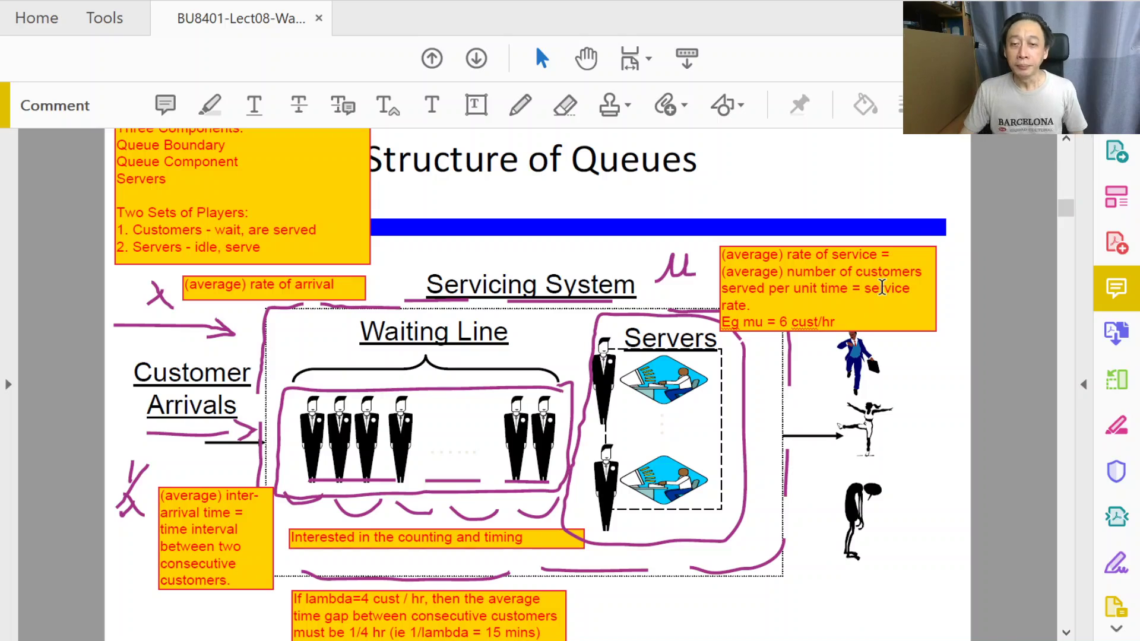
pyautogui.click(1003, 289)
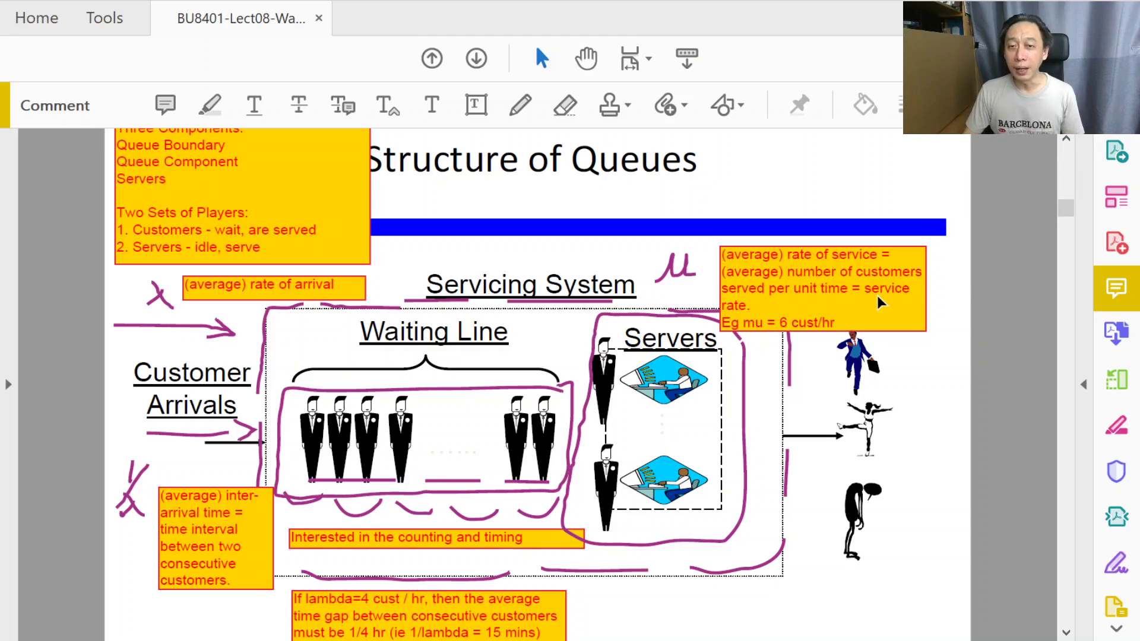
# Step: Nudge the service-rate note up and hand-write a purple '1/μ =' below the diagram
pyautogui.moveTo(872, 273); pyautogui.dragTo(873, 268)
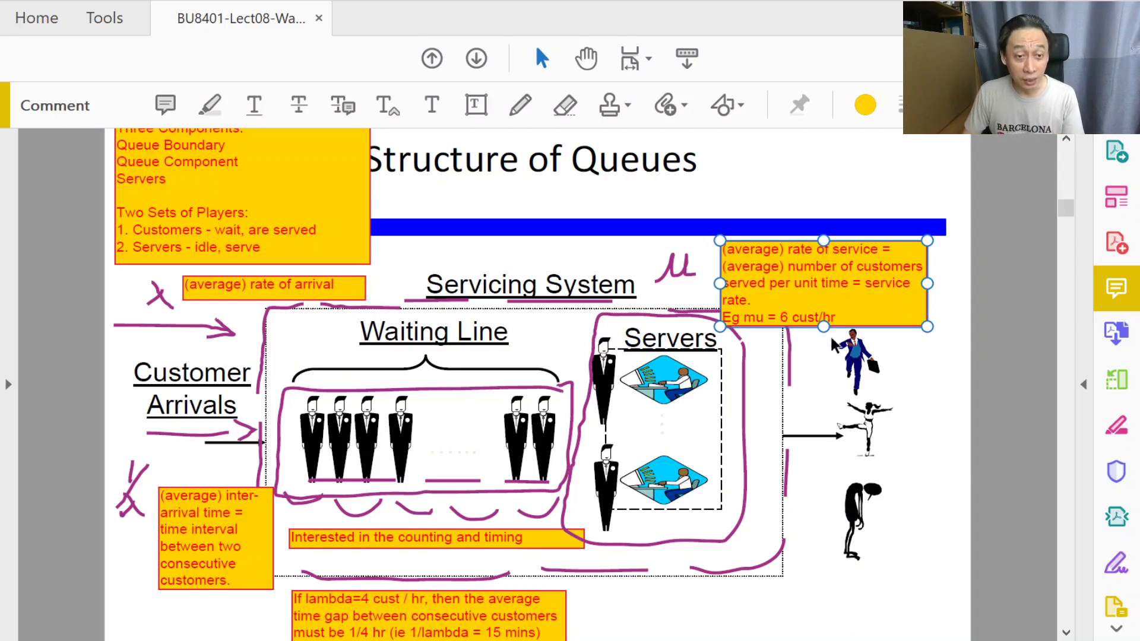
pyautogui.click(482, 104)
pyautogui.click(520, 105)
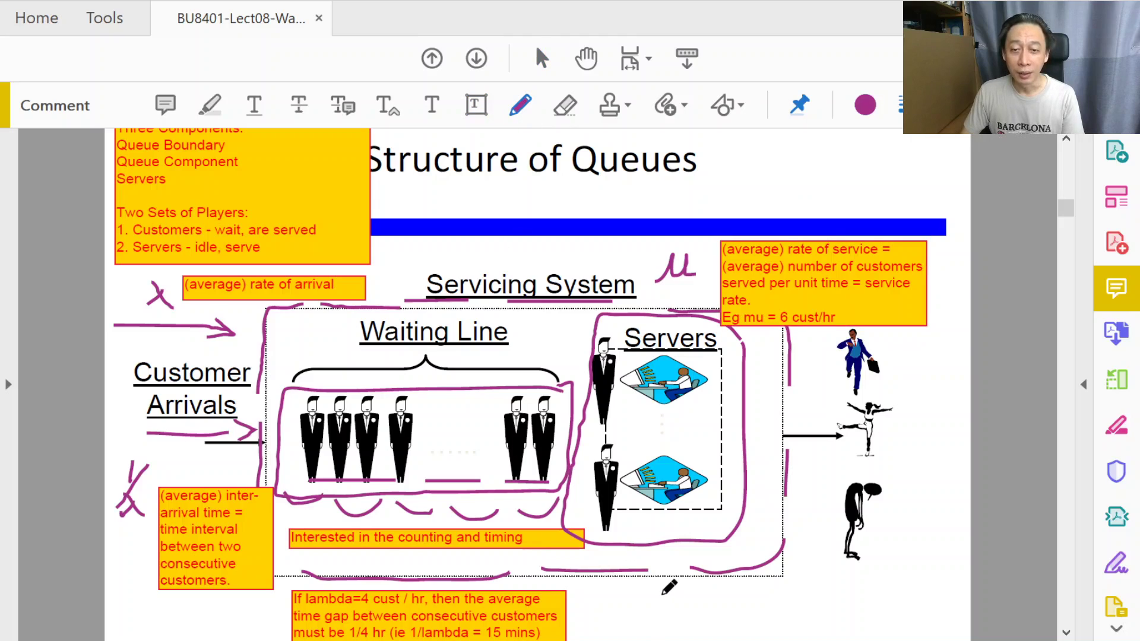
pyautogui.moveTo(660, 591)
pyautogui.mouseDown()
pyautogui.moveTo(637, 626)
pyautogui.moveTo(658, 631)
pyautogui.moveTo(670, 612)
pyautogui.moveTo(694, 617)
pyautogui.moveTo(721, 594)
pyautogui.mouseUp()
pyautogui.moveTo(705, 606); pyautogui.dragTo(722, 603)
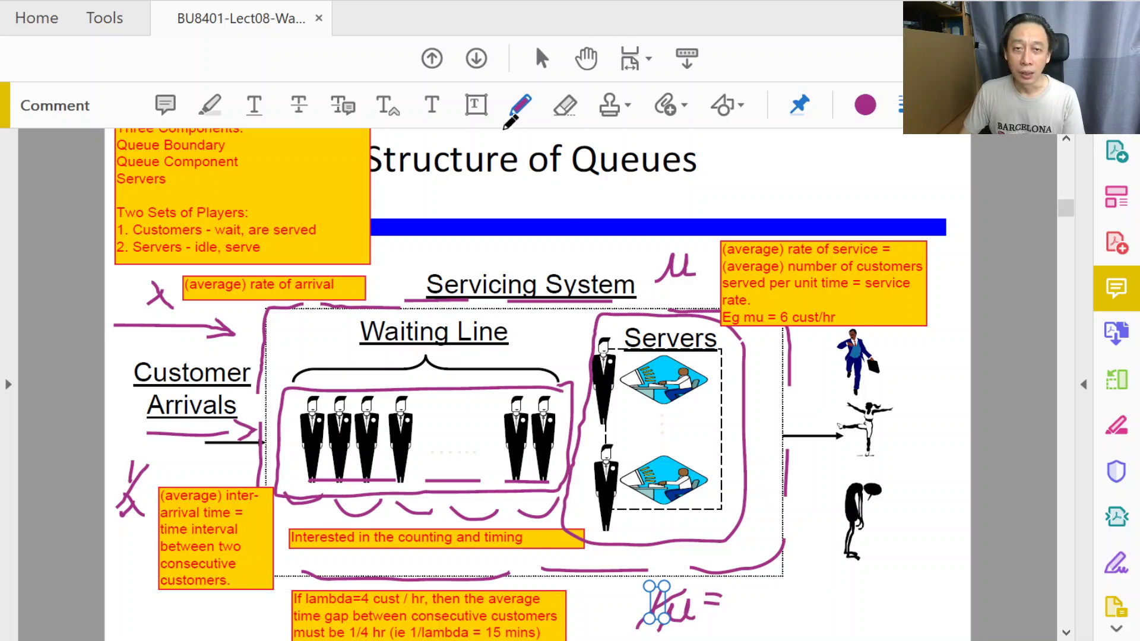
# Step: Add a note right of the equals sign reading '(average) service time (per customer)'
pyautogui.click(475, 104)
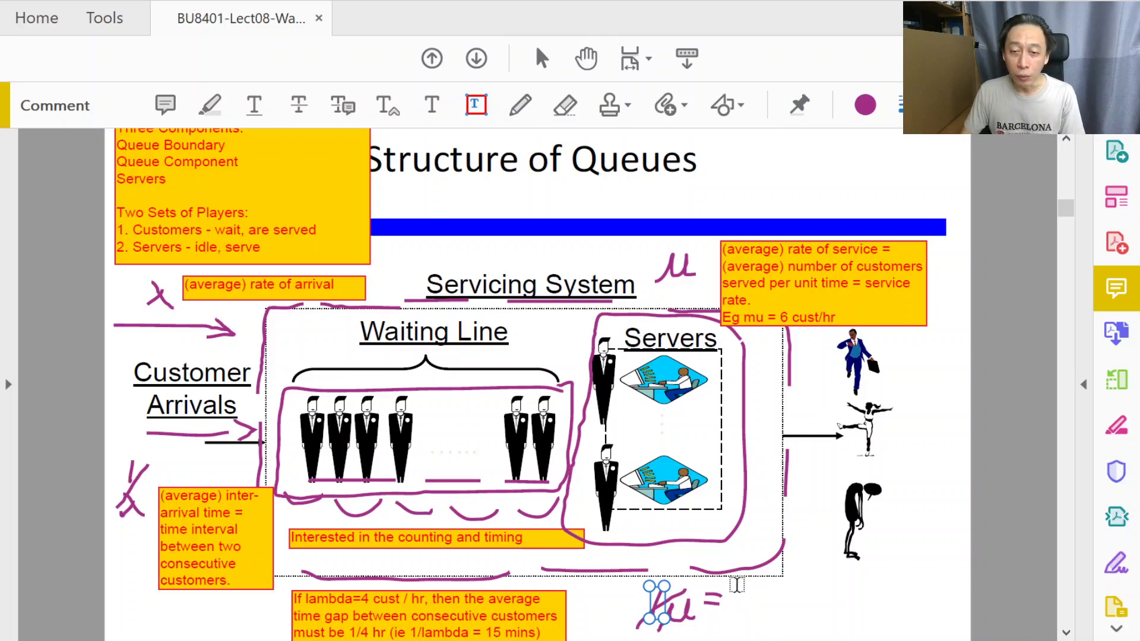
pyautogui.moveTo(736, 590); pyautogui.dragTo(955, 637)
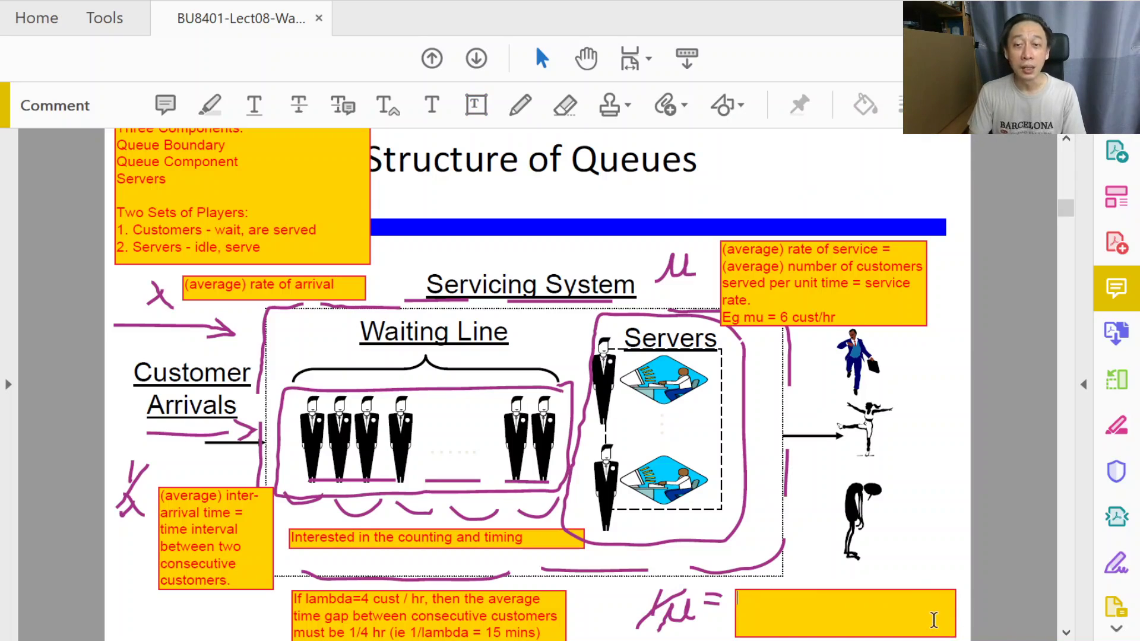
pyautogui.write('(average) servi')
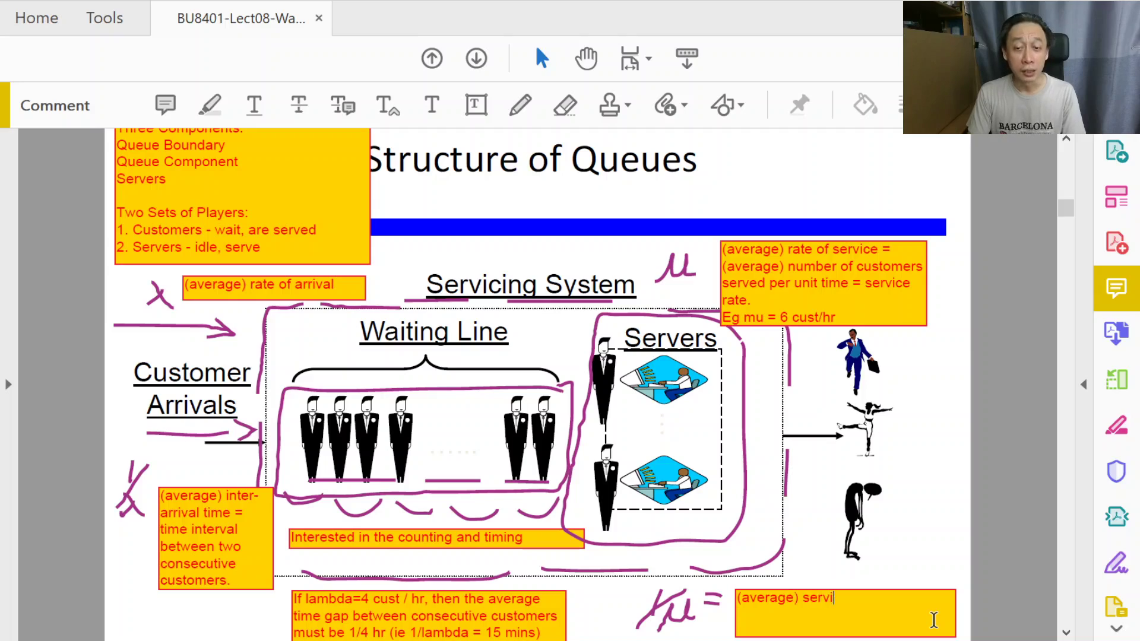
pyautogui.write('ce time (per ')
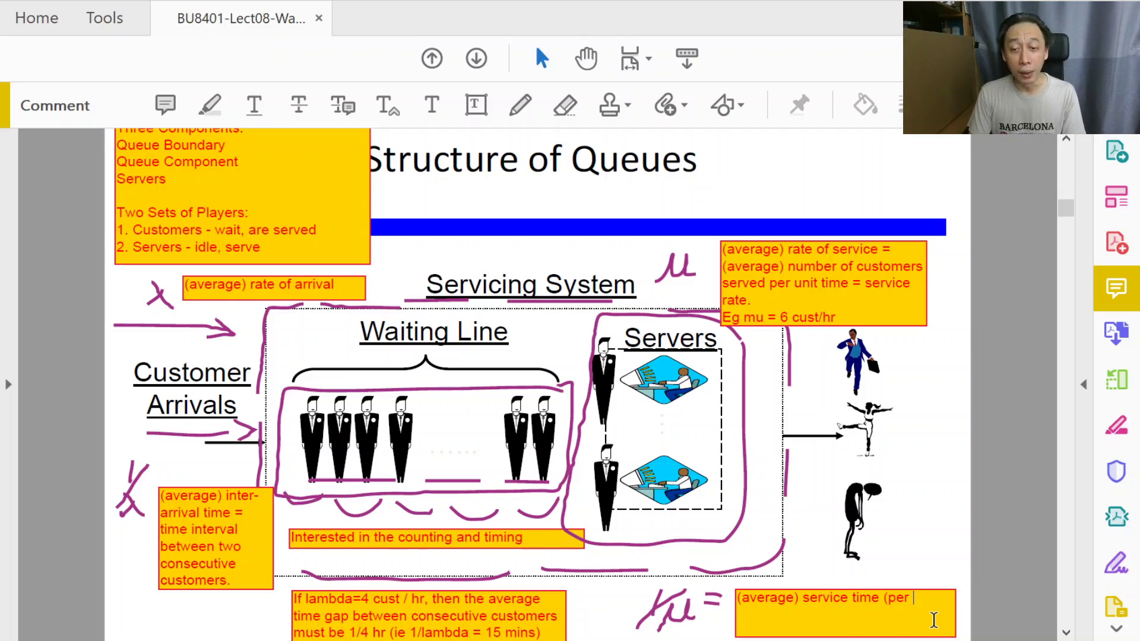
pyautogui.write('customer)')
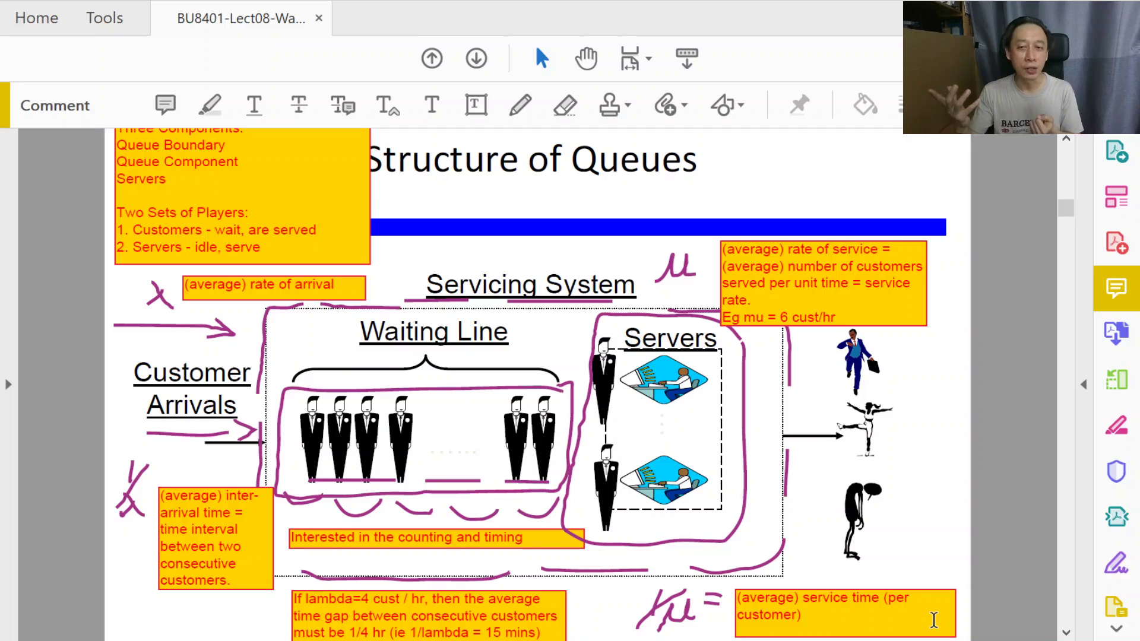
pyautogui.click(521, 106)
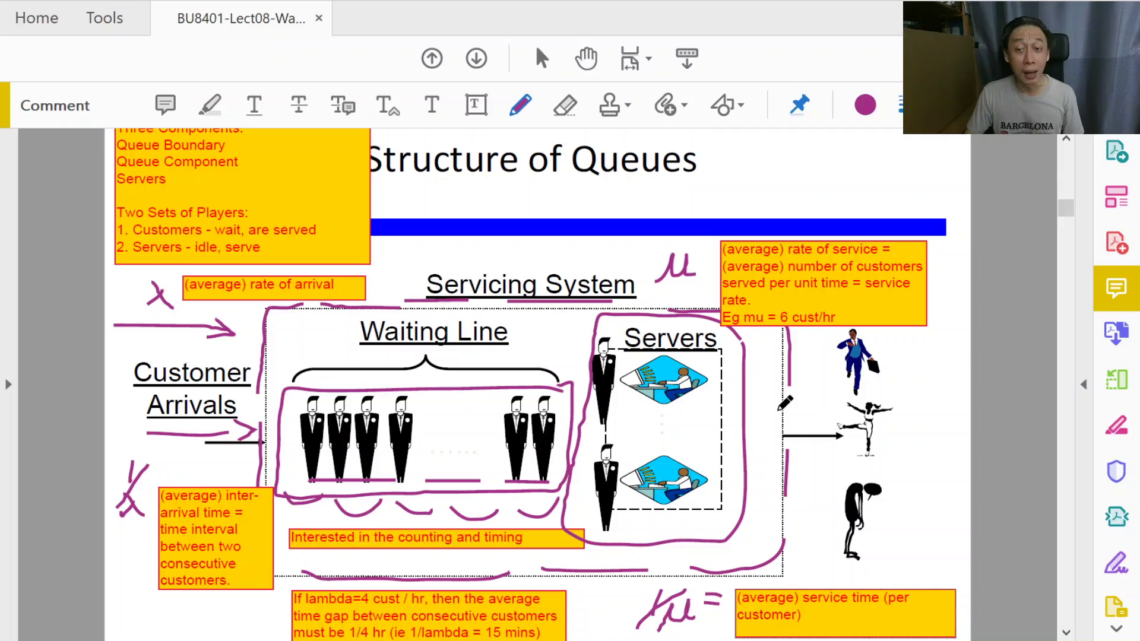
# Step: Draw a horizontal purple line from the servers toward the middle departing customer figure
pyautogui.moveTo(778, 410); pyautogui.dragTo(876, 409)
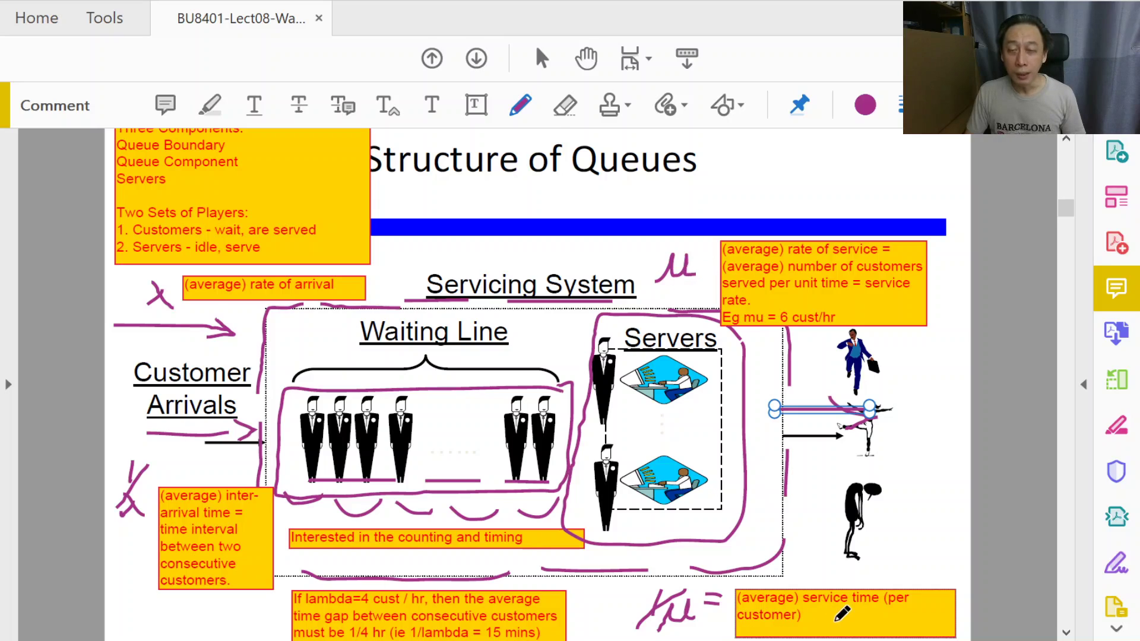
# Step: Select the service-time note and stretch its top edge upward to make it taller
pyautogui.click(477, 108)
pyautogui.click(839, 613)
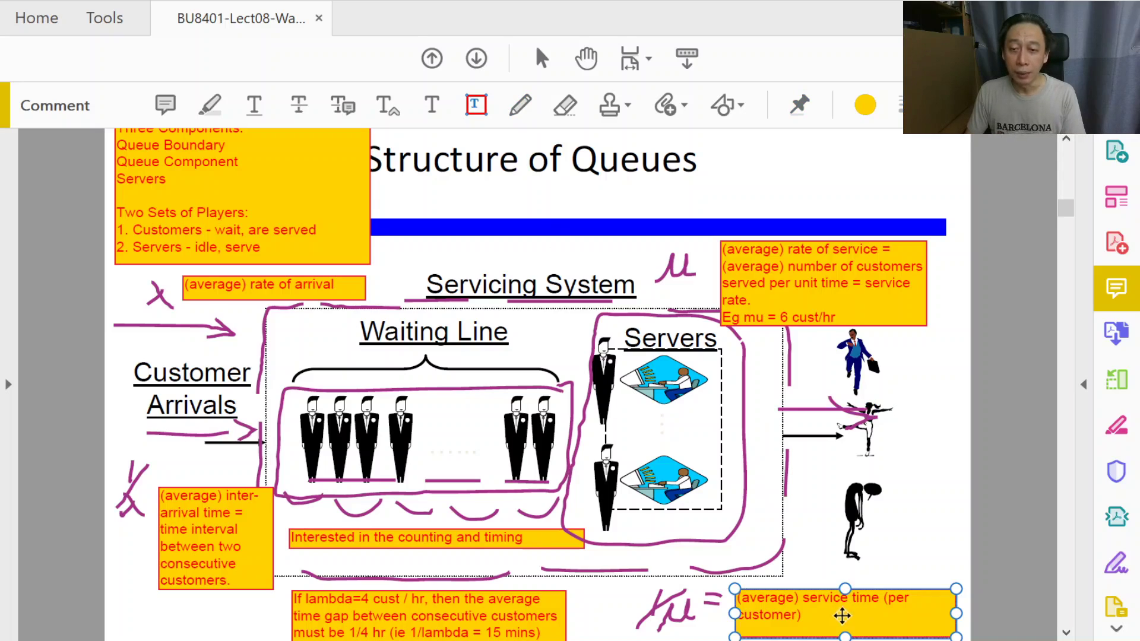
pyautogui.moveTo(847, 586); pyautogui.dragTo(846, 579)
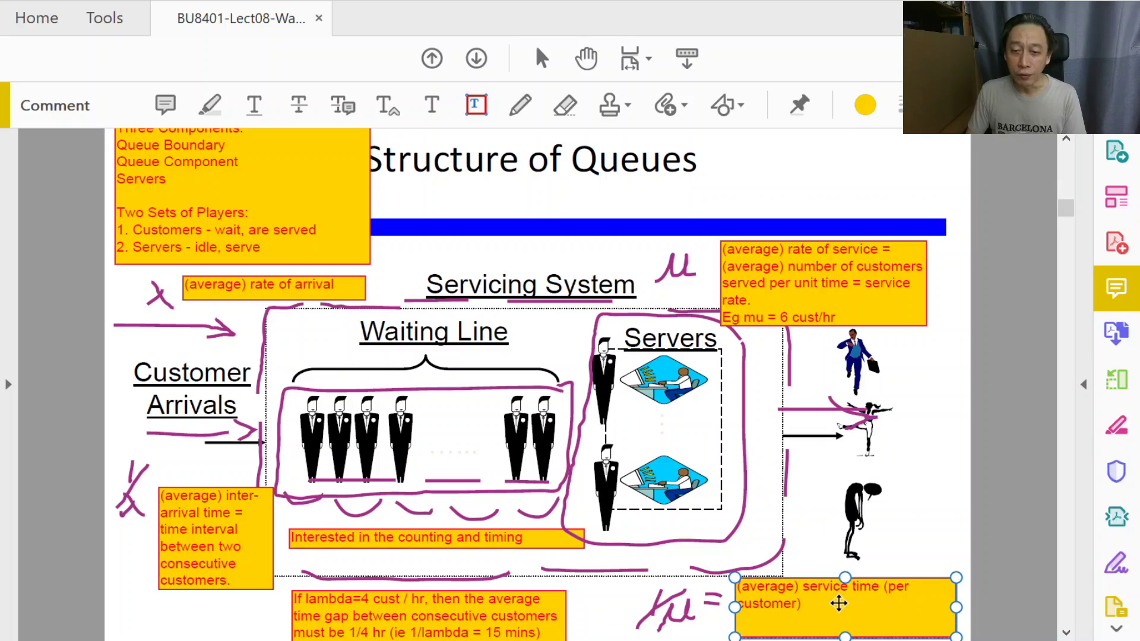
# Step: On a new line after 'customer)', add the example 'Eg. 1/mu = 1/6 hr = 10 min'
pyautogui.click(839, 603)
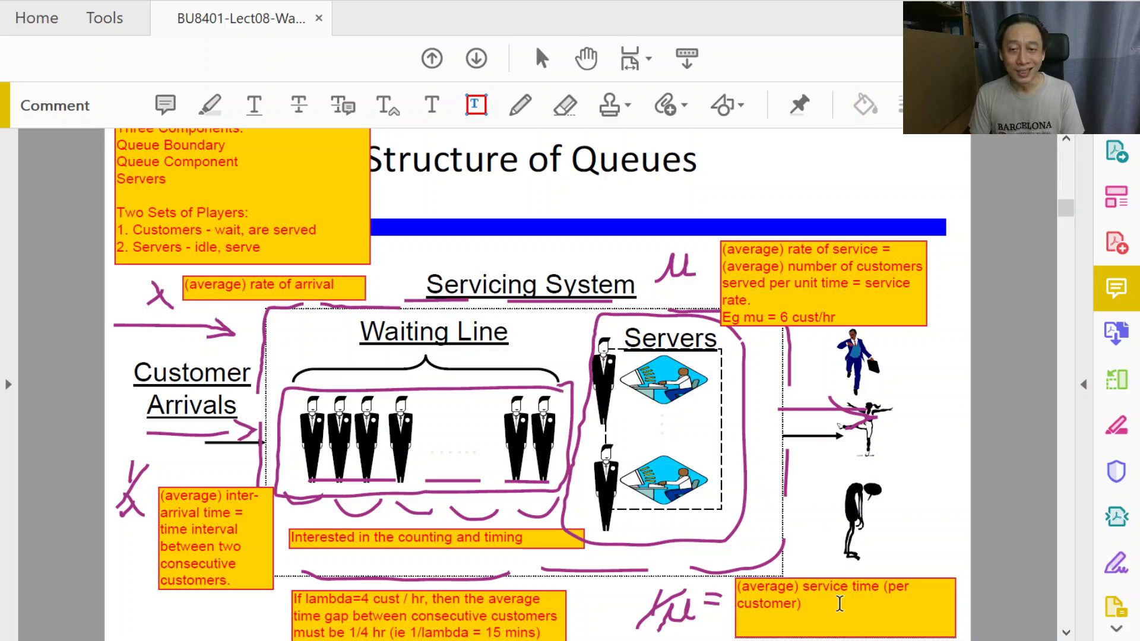
pyautogui.press('Return')
pyautogui.write('Eg. ')
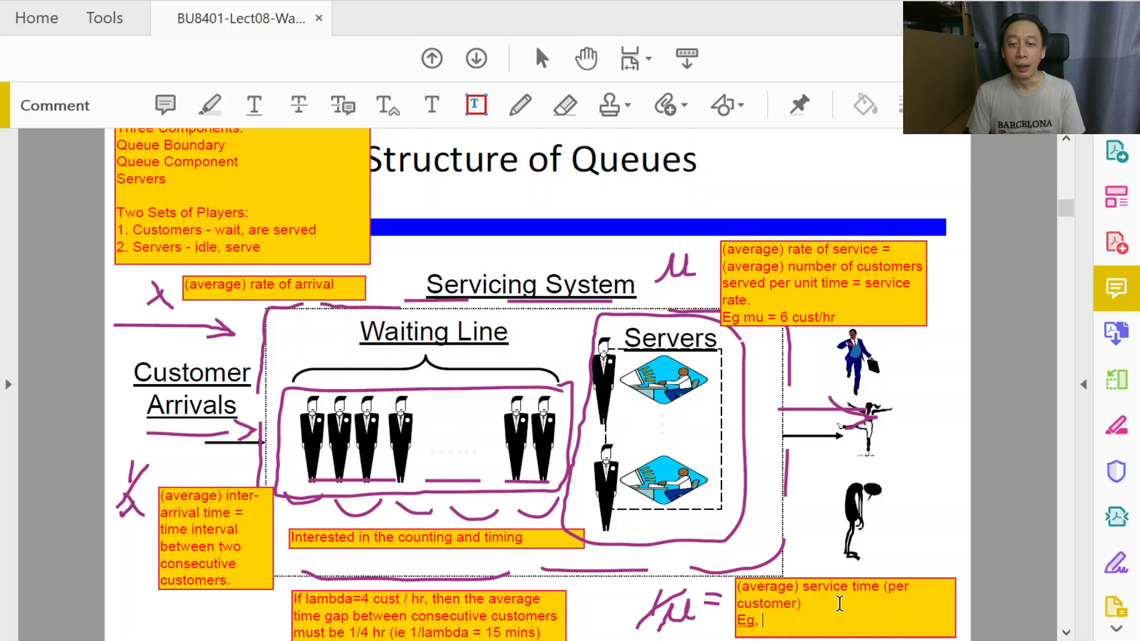
pyautogui.write('1/mu = 1/')
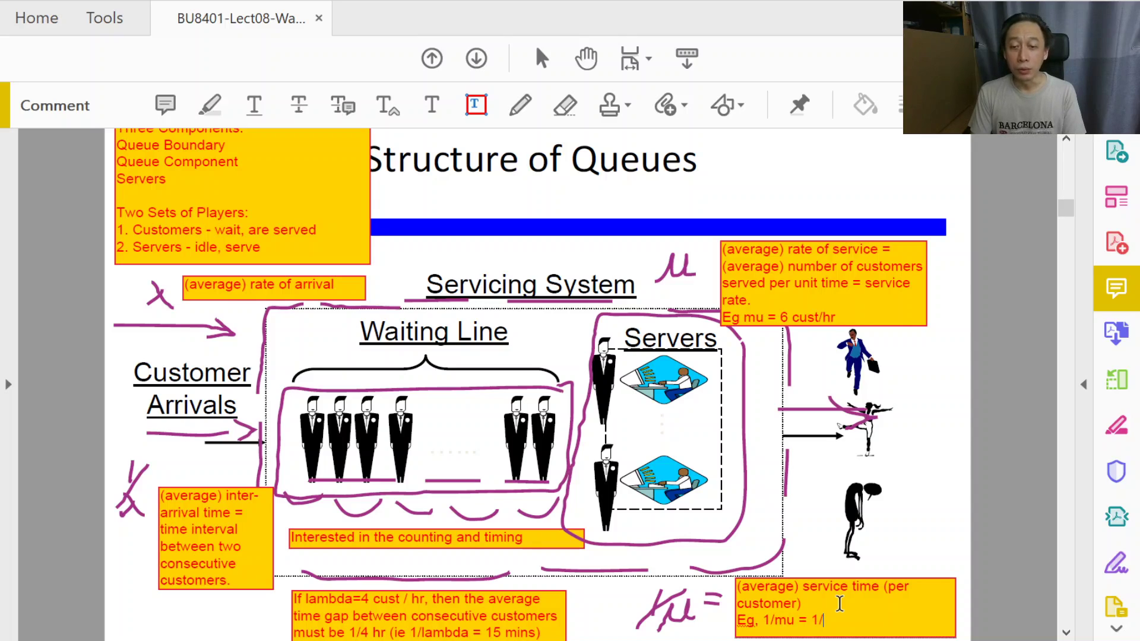
pyautogui.write('6 hr')
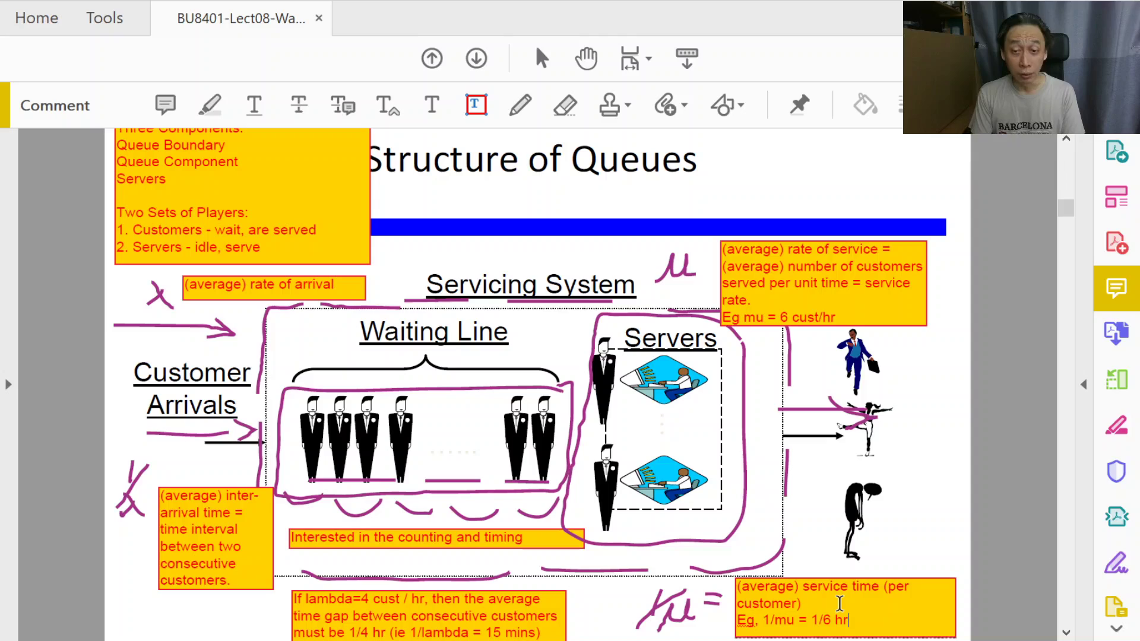
pyautogui.write(' = (1')
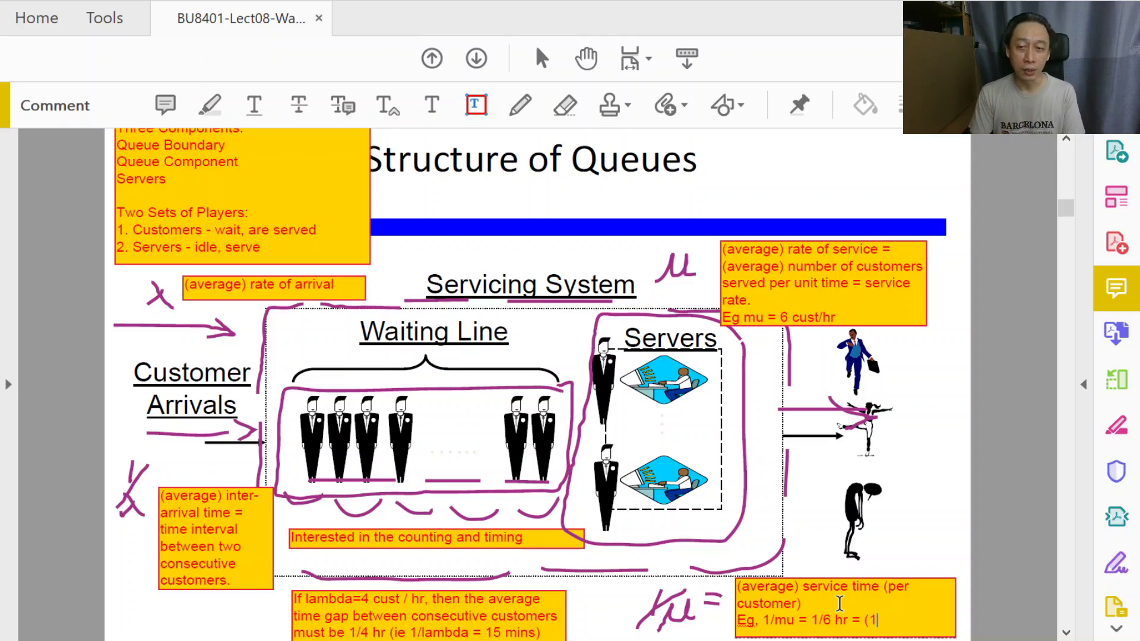
pyautogui.write('0')
pyautogui.press('BackSpace')
pyautogui.press('BackSpace')
pyautogui.press('BackSpace')
pyautogui.write('10 min')
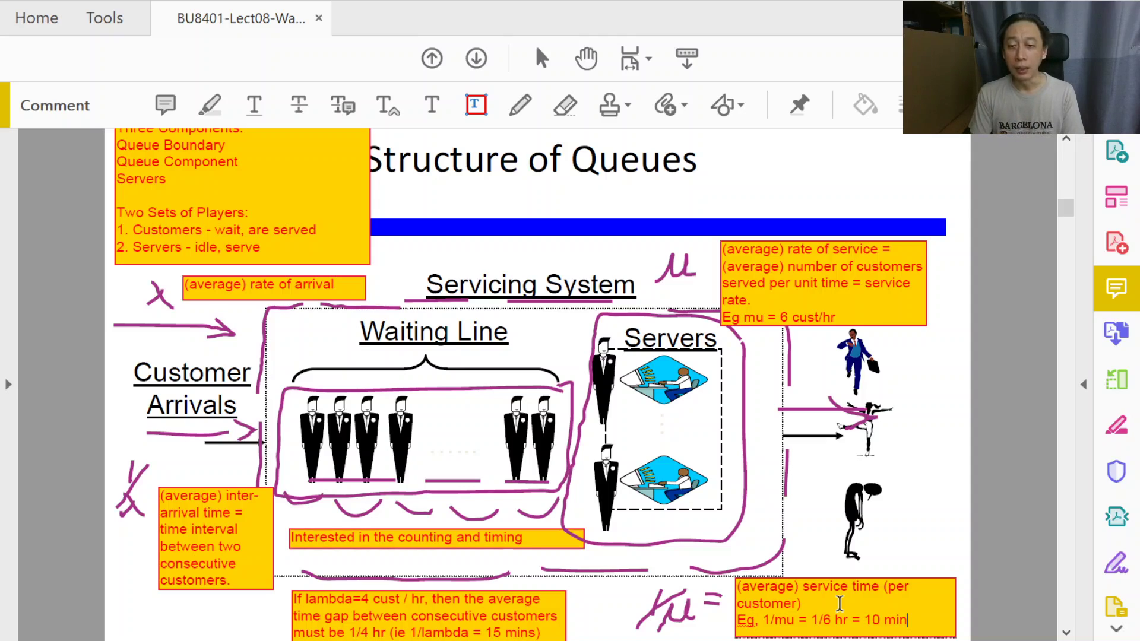